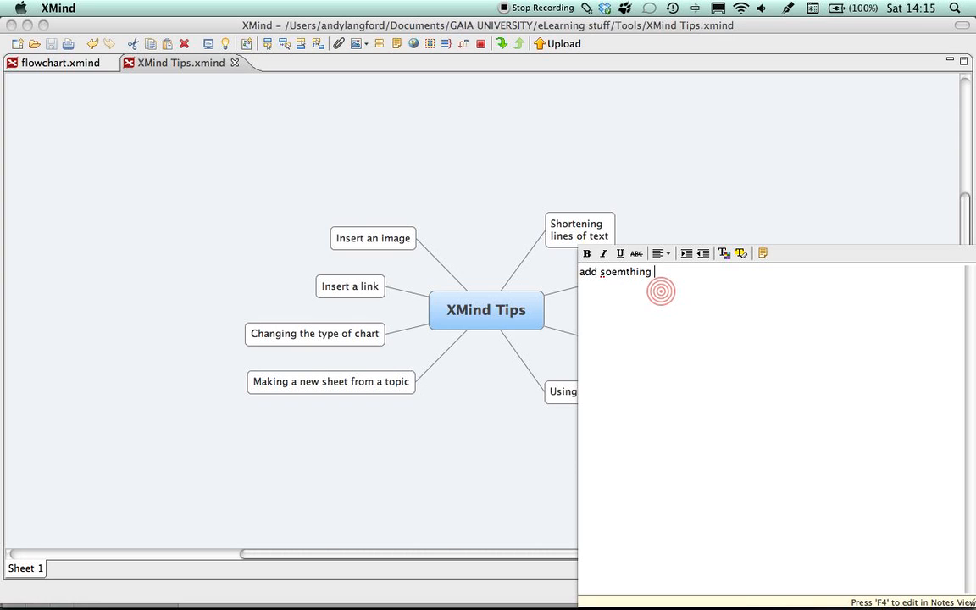
- Finish the note text beginning "add soemthing" on the "Adding notes to nodes" topic and close the note
key("BackSpace")
type("is")
left_click(688, 201)
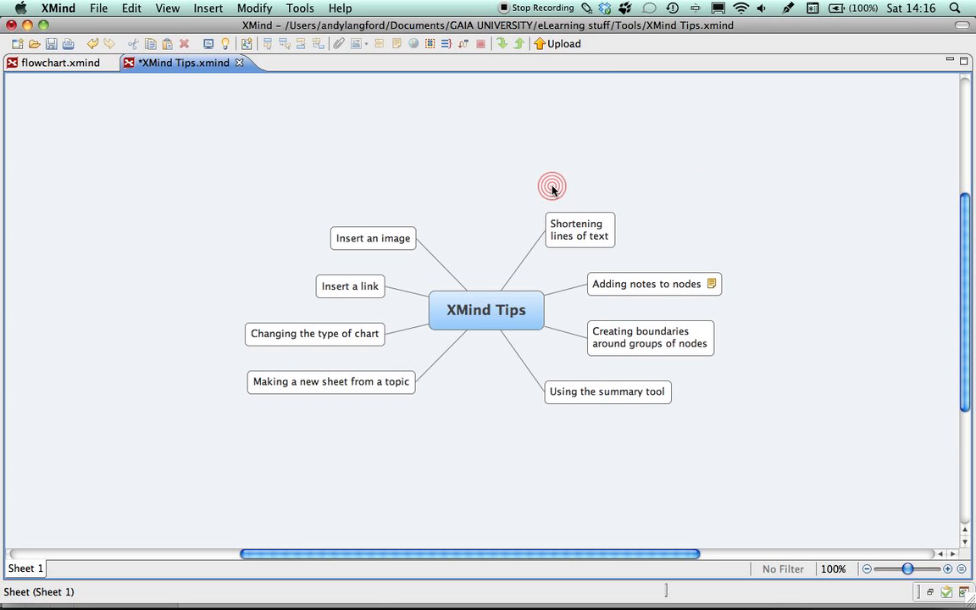
- Enclose the topics on shortening lines of text, adding notes and creating boundaries in a boundary titled "boundary demo"
left_click_drag(552, 190, 796, 349)
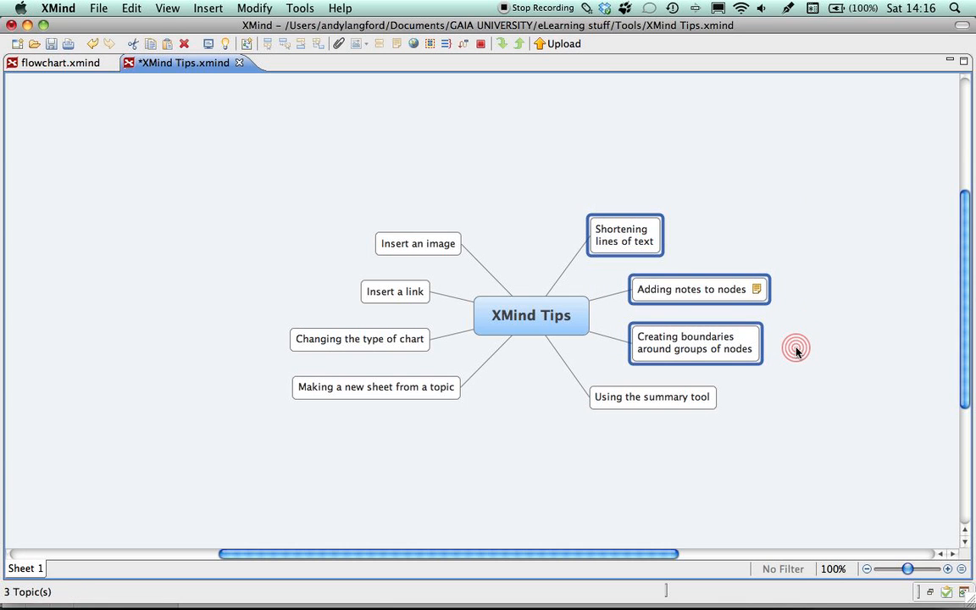
left_click(430, 43)
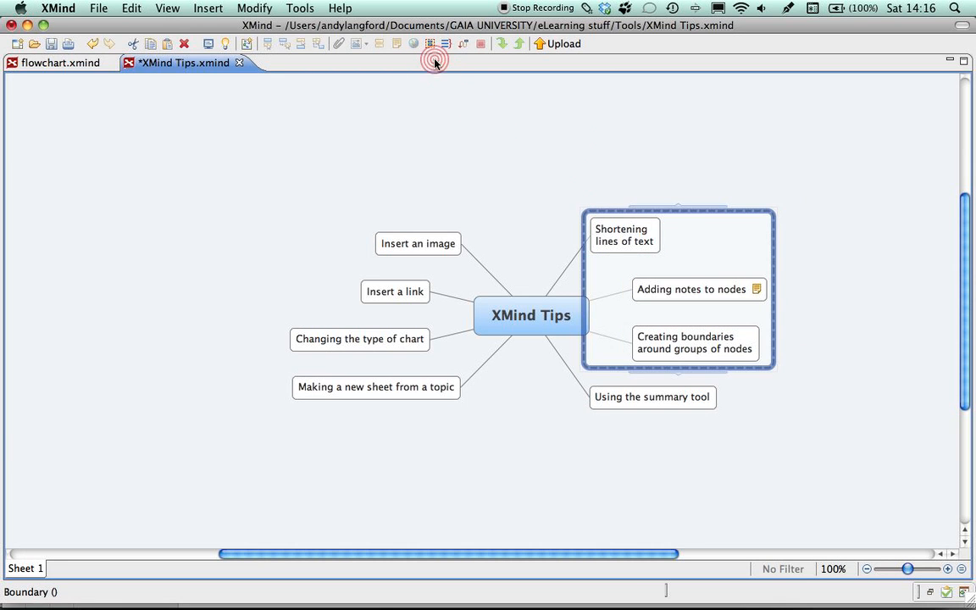
left_click(644, 211)
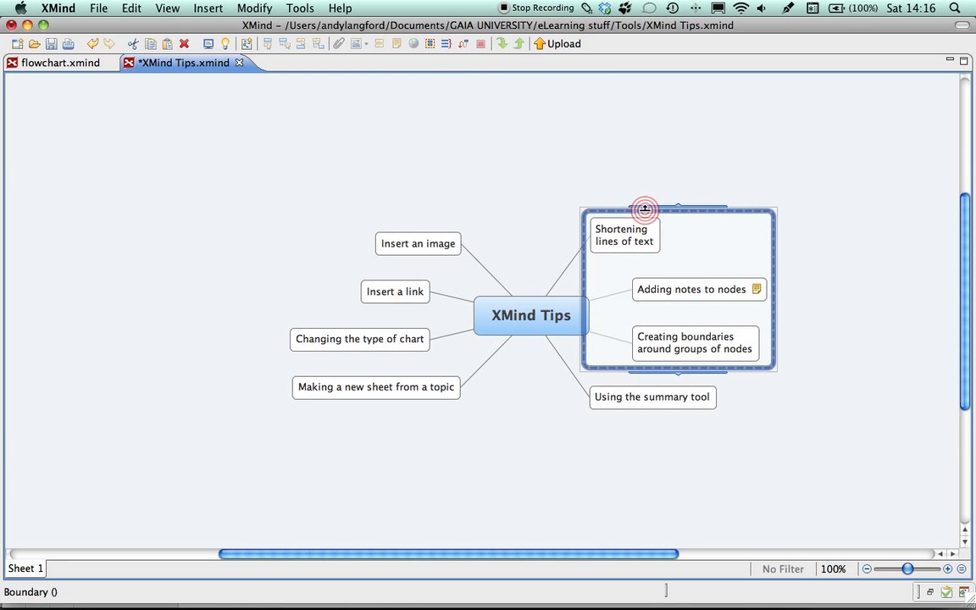
double_click(644, 209)
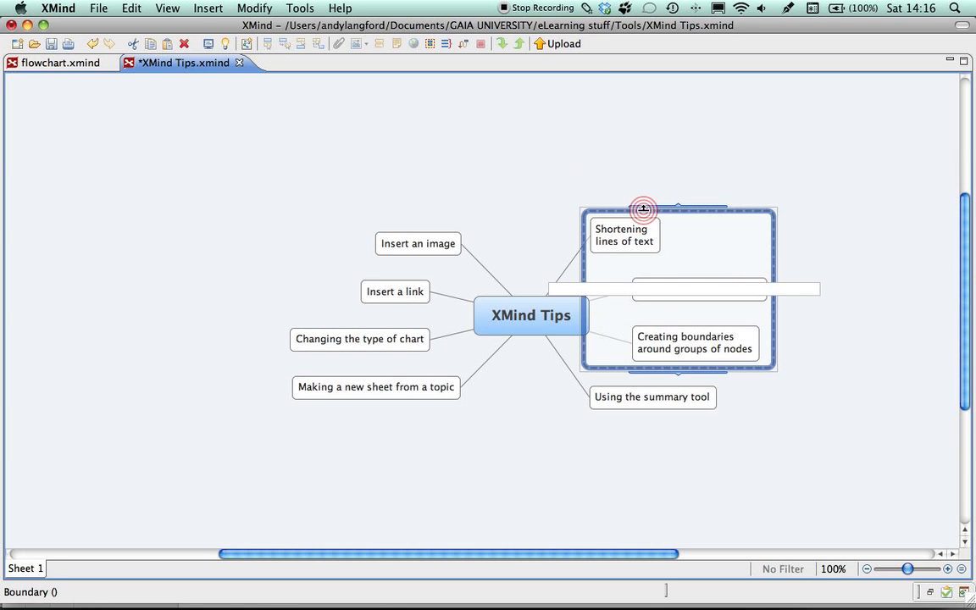
type("boun")
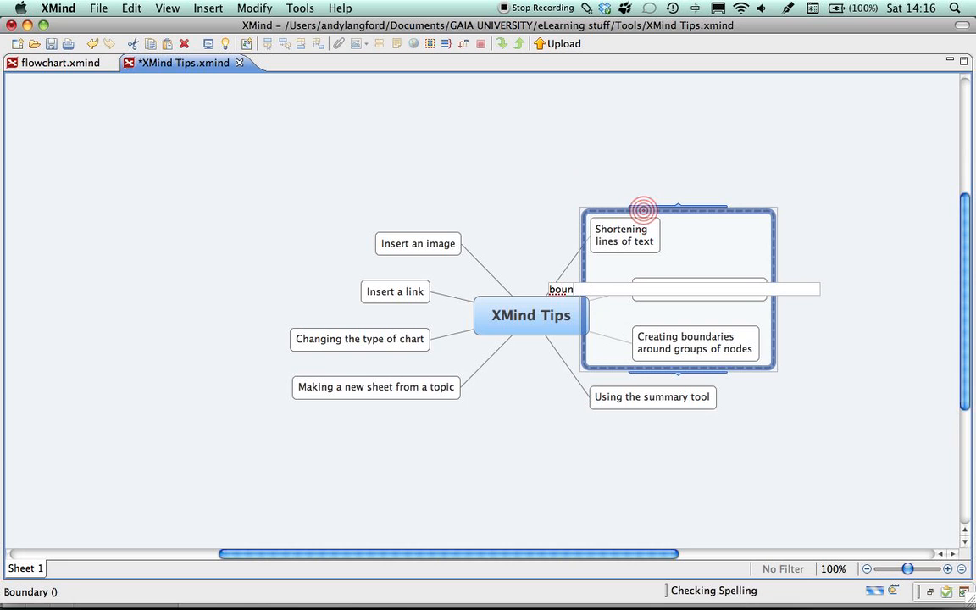
type("dary demo")
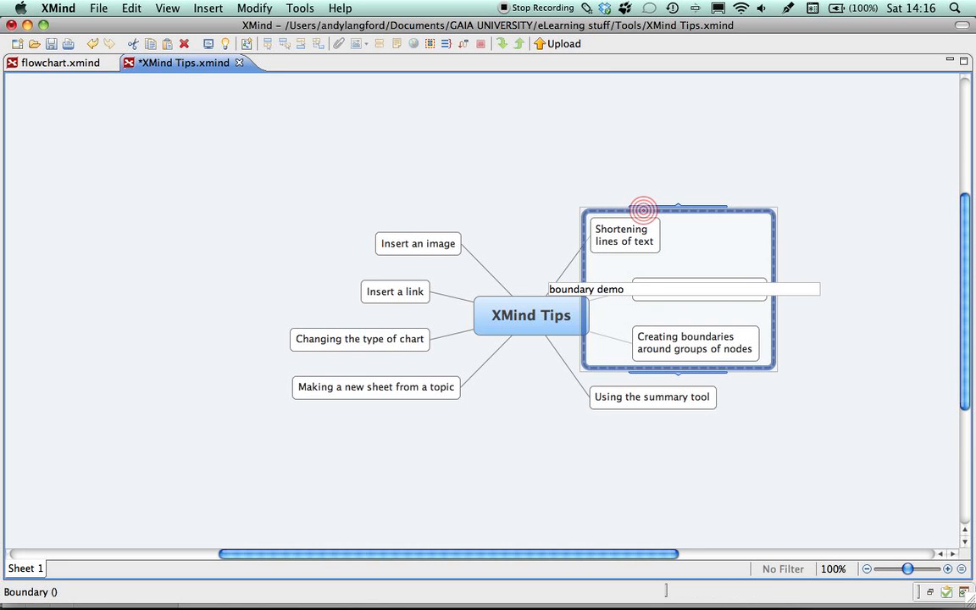
left_click(649, 171)
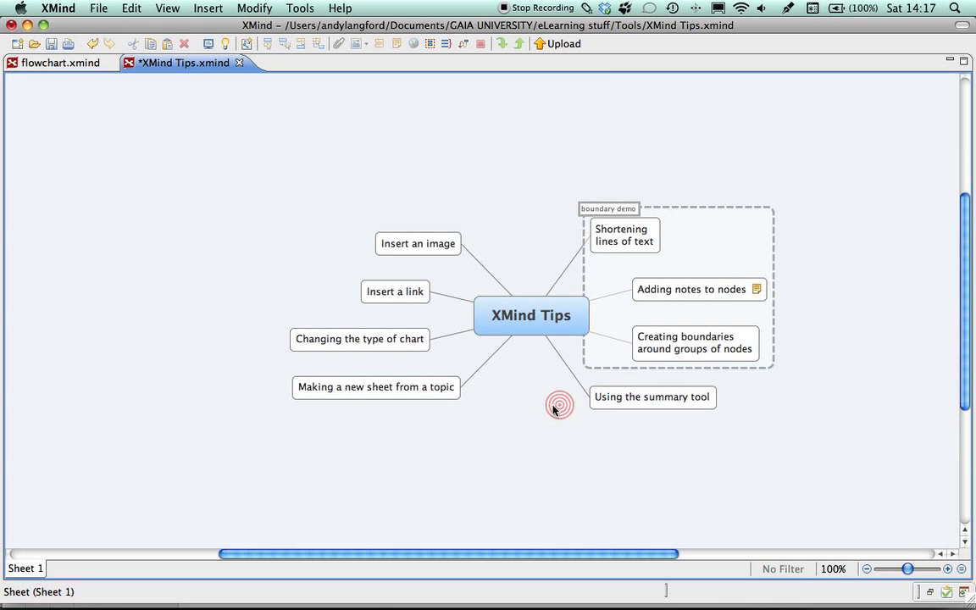
- Add a summary labelled "change the text" to the topics on inserting a link, changing the chart type and making a new sheet
left_click(312, 286)
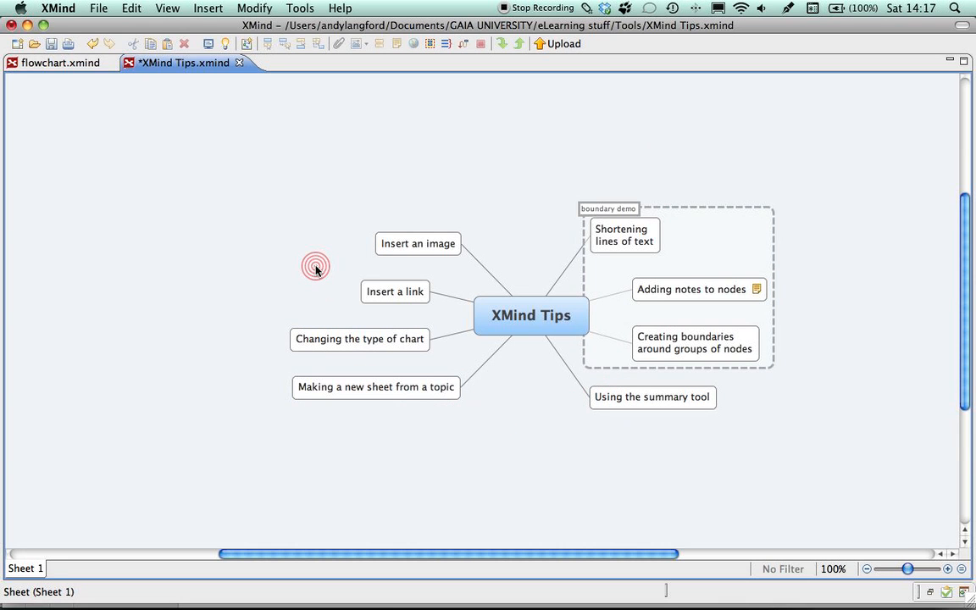
left_click_drag(315, 268, 386, 421)
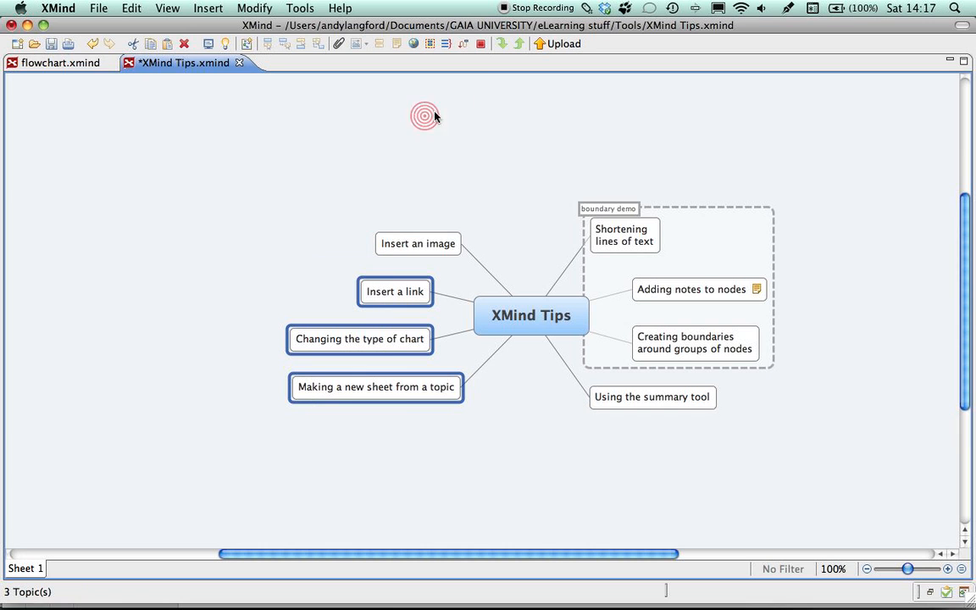
left_click(445, 44)
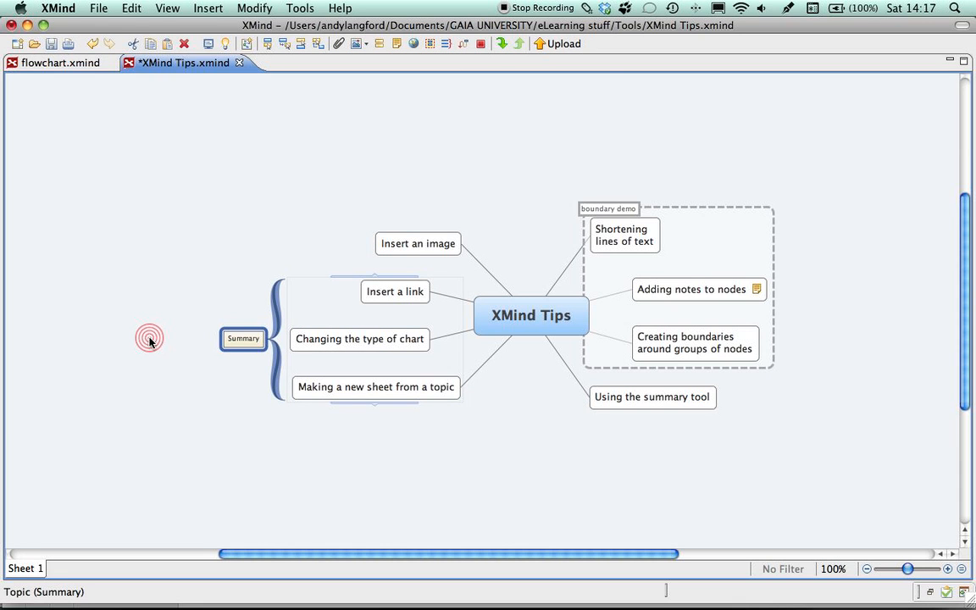
double_click(241, 339)
type("chan")
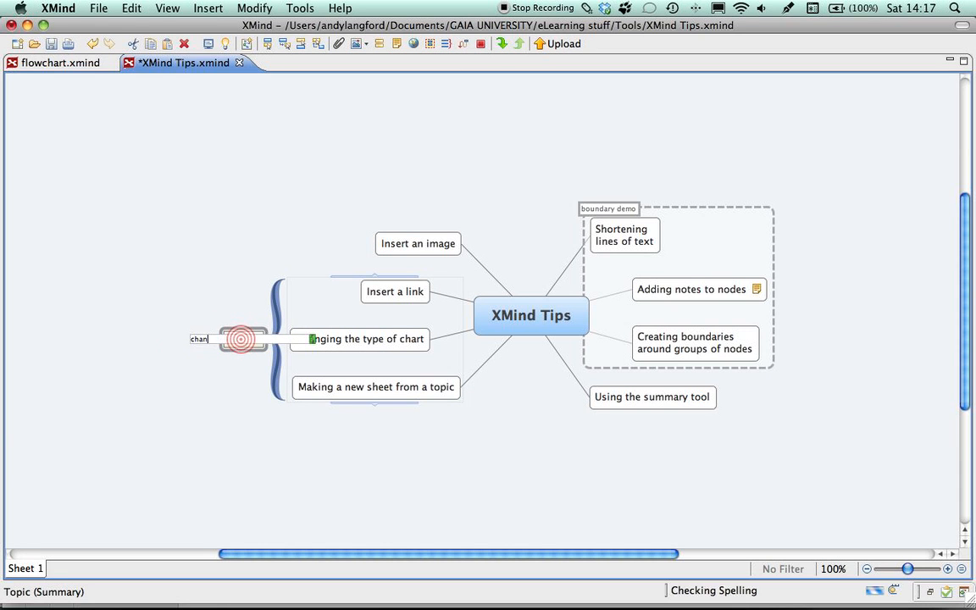
type("ge the text")
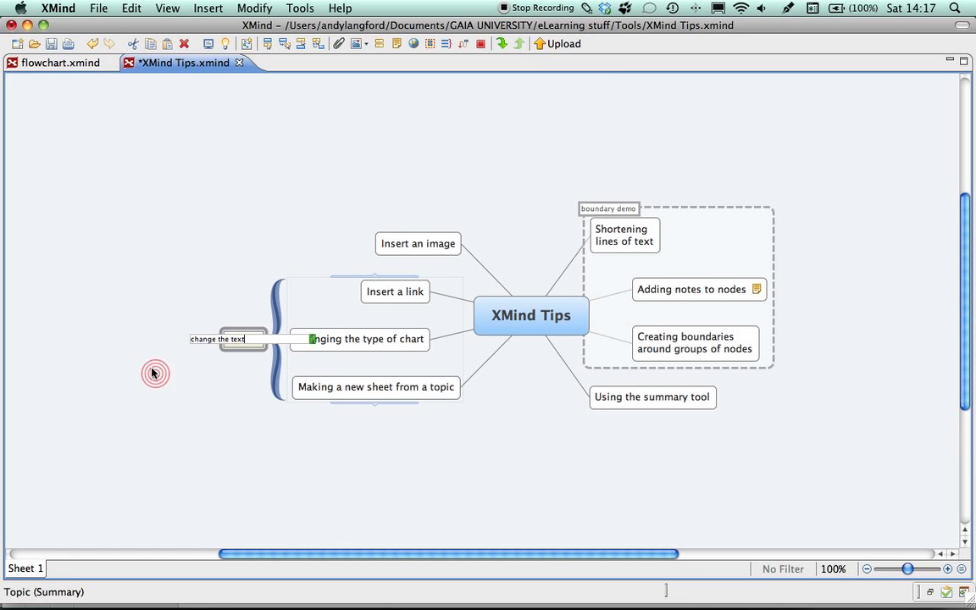
left_click(125, 305)
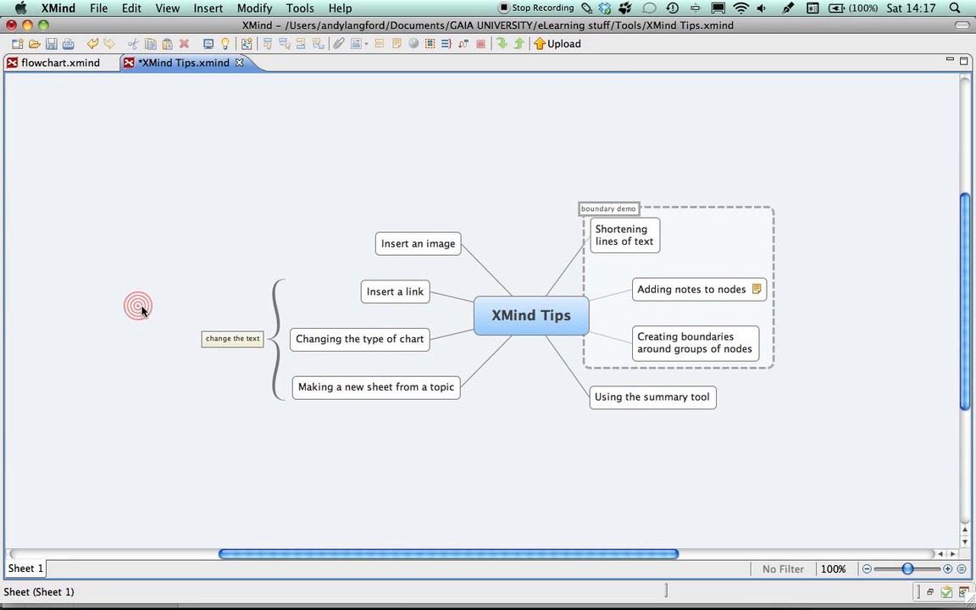
- Add four subtopics to the "change the text" summary, with one child subtopic nested under the first
left_click(228, 337)
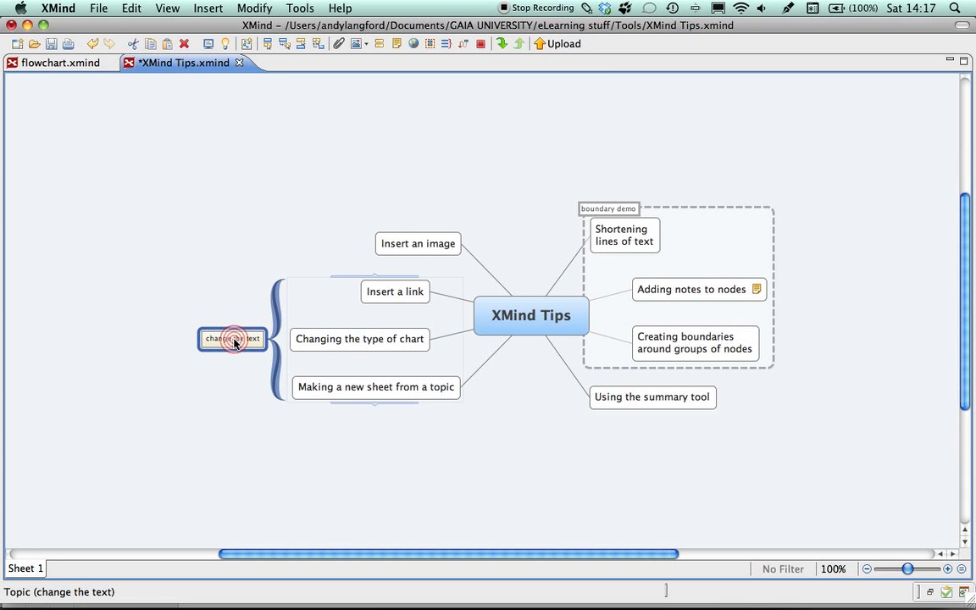
key("Tab")
key("Tab")
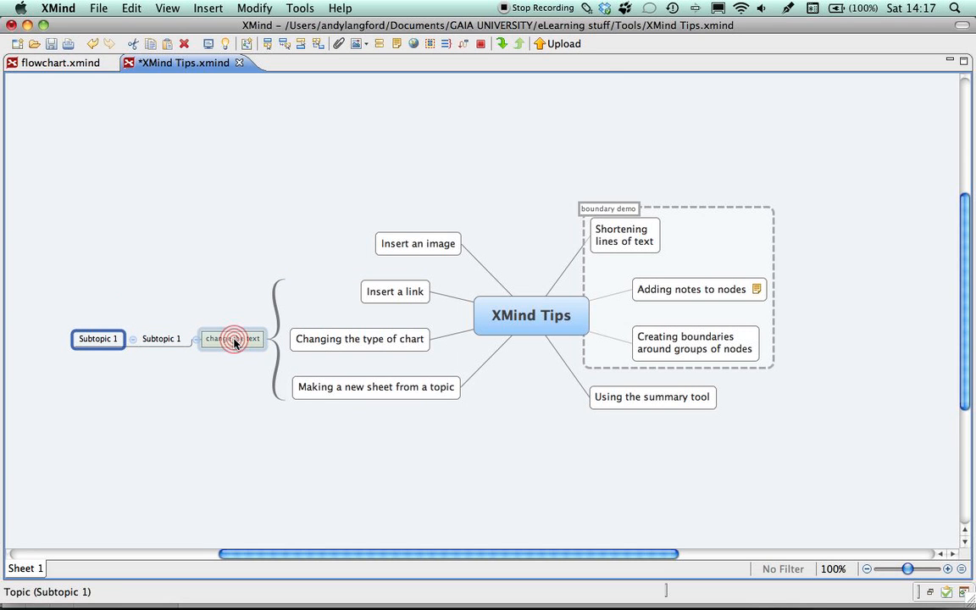
left_click(235, 342)
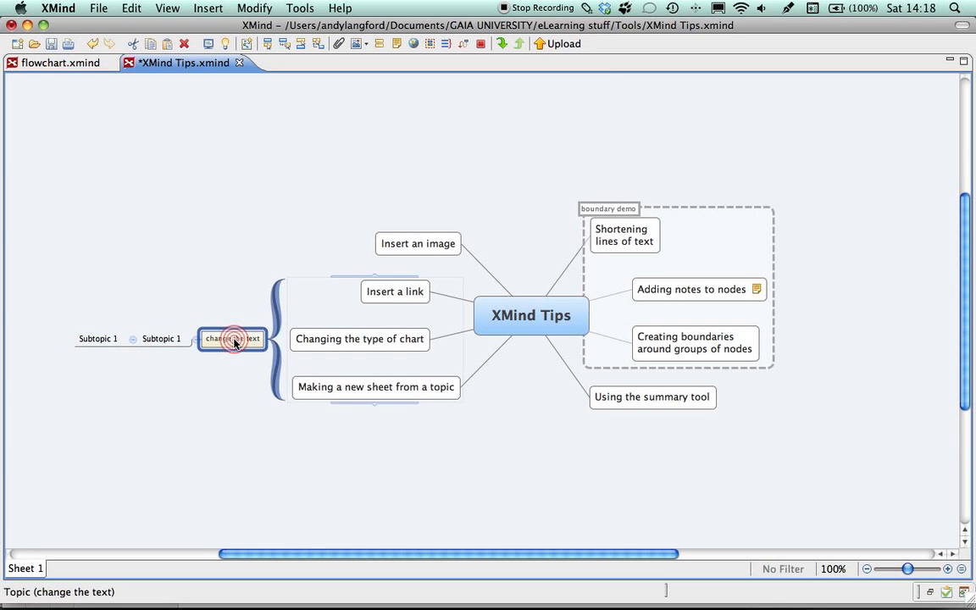
key("Tab")
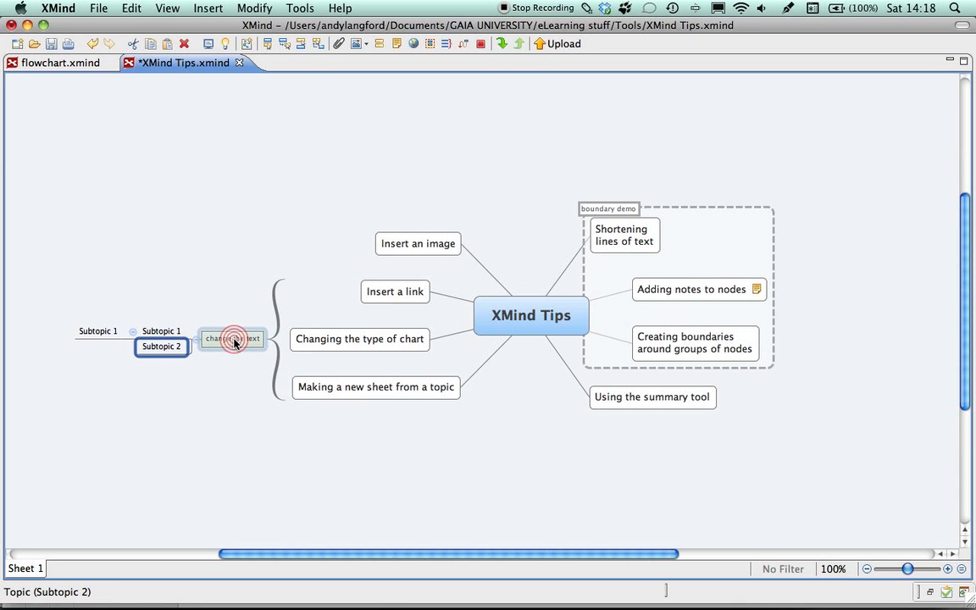
key("Return")
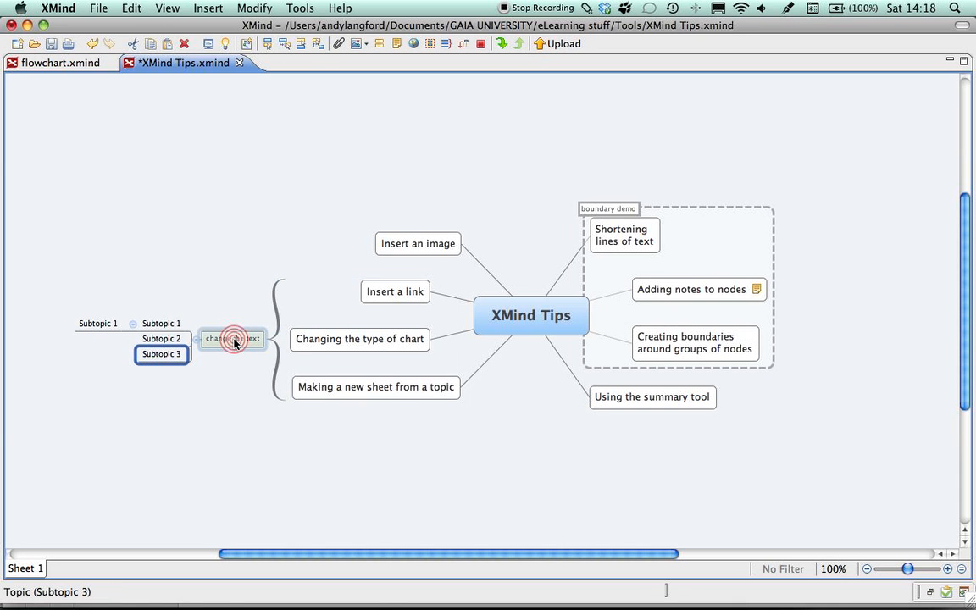
key("Return")
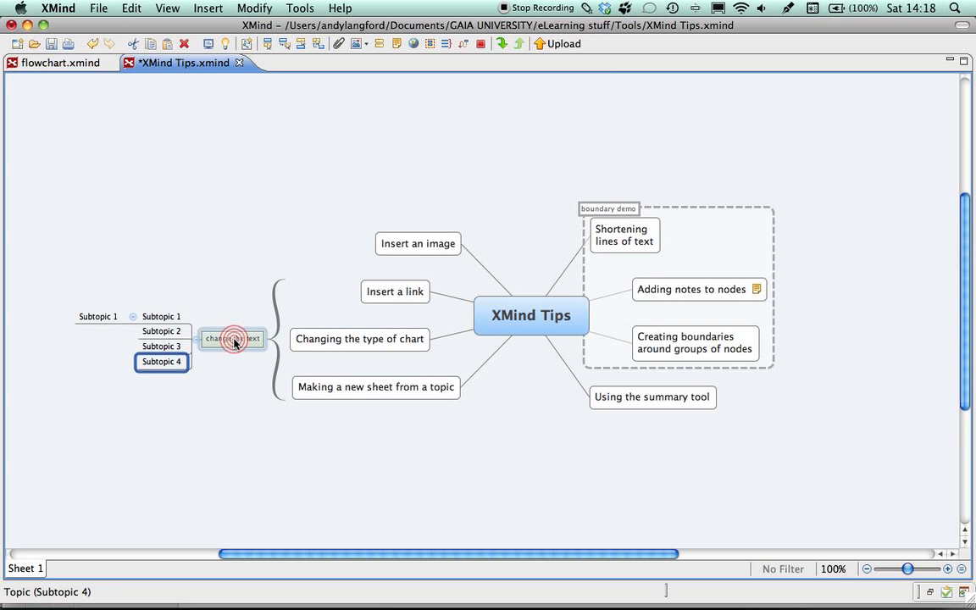
- Add three child subtopics under Subtopic 4 and attach summaries to the outermost subtopics of both branches
key("Tab")
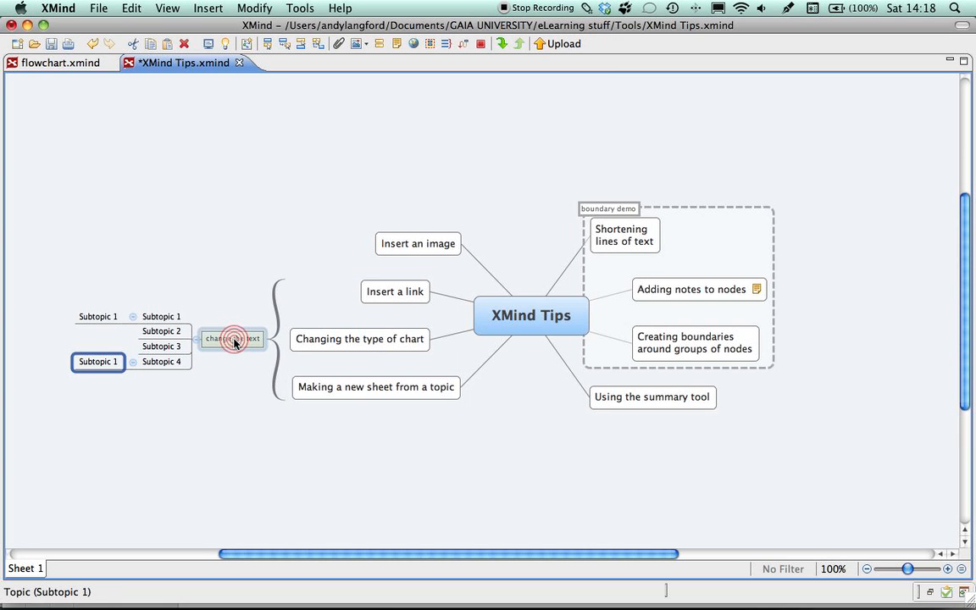
key("Return")
key("Return")
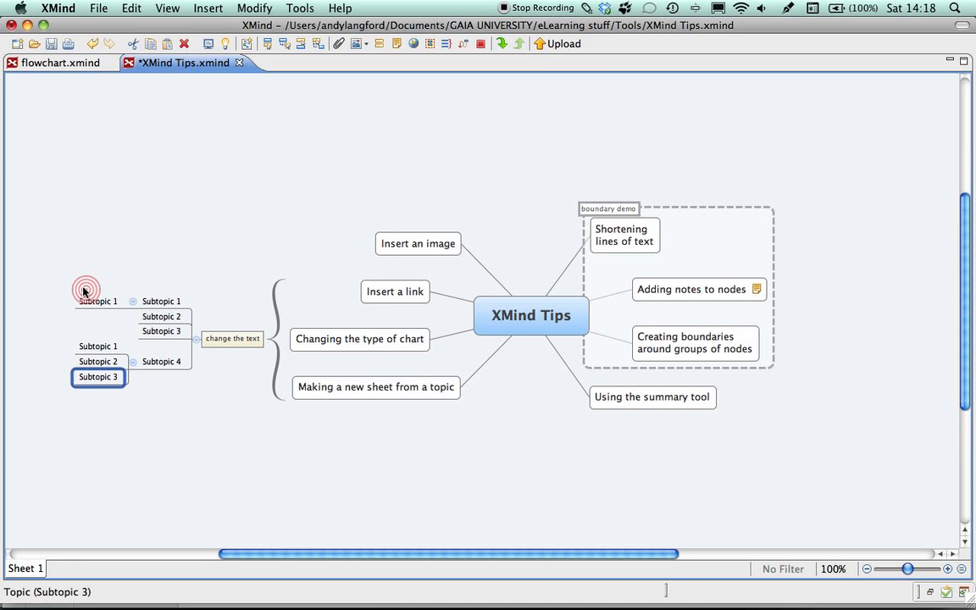
left_click_drag(53, 272, 98, 393)
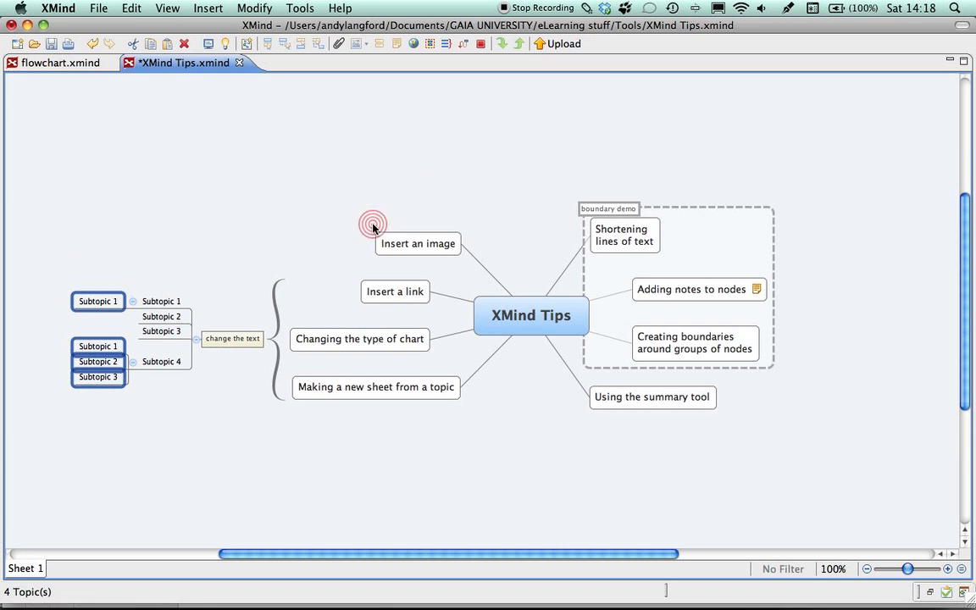
left_click(453, 43)
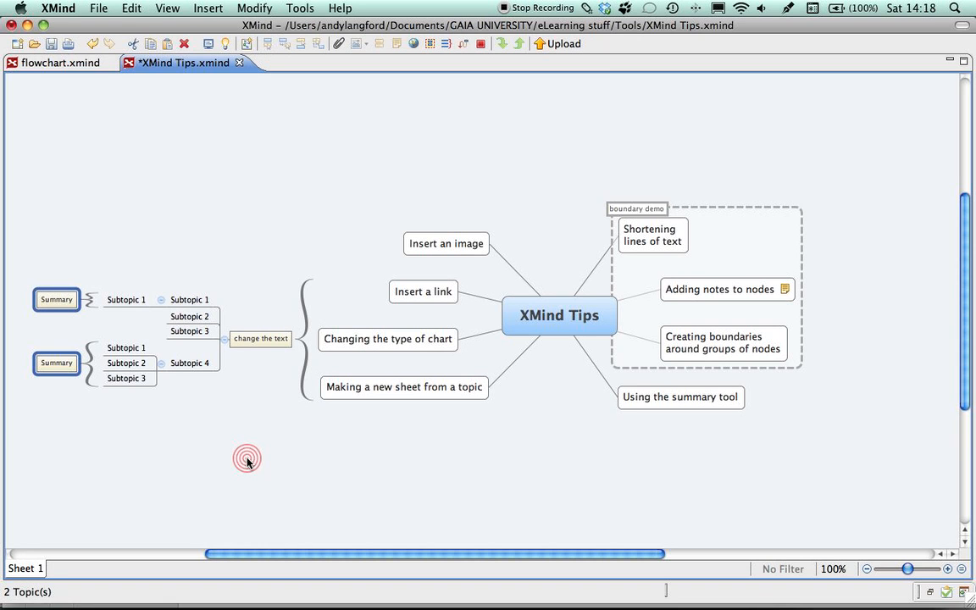
- Display the topic properties and change the structure of the central topic "XMind Tips" to Logic Chart (Right)
left_click(167, 9)
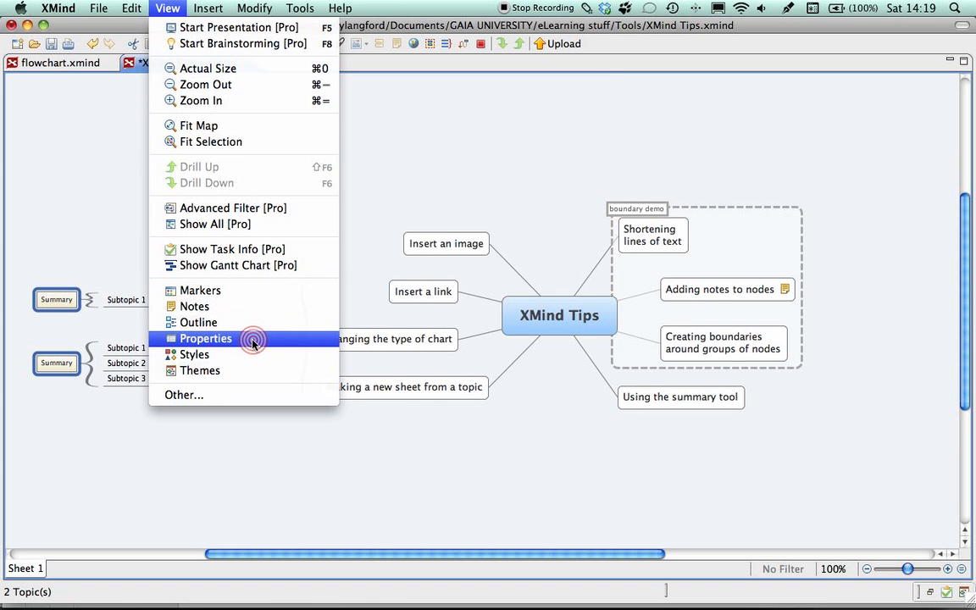
left_click(205, 338)
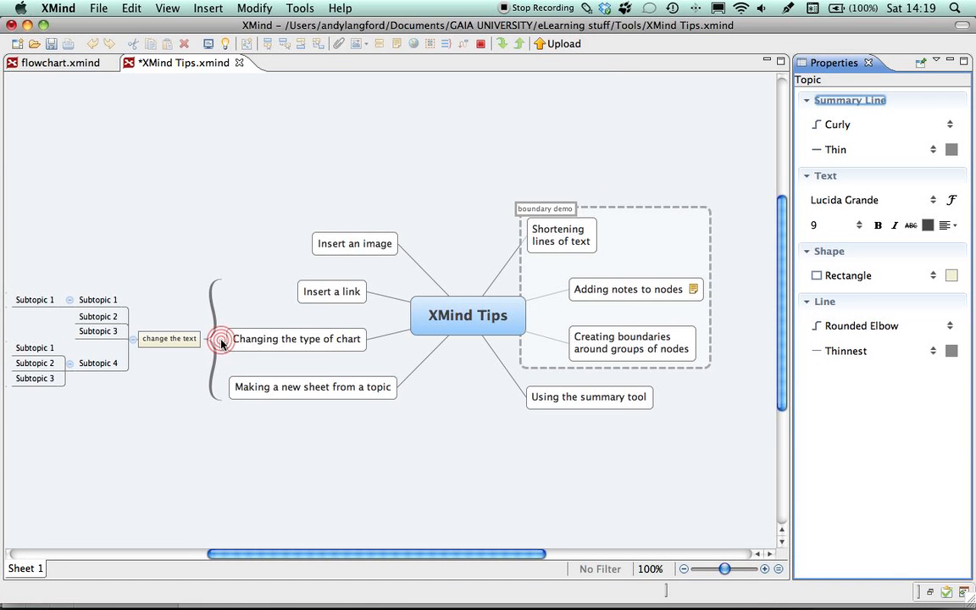
left_click(471, 318)
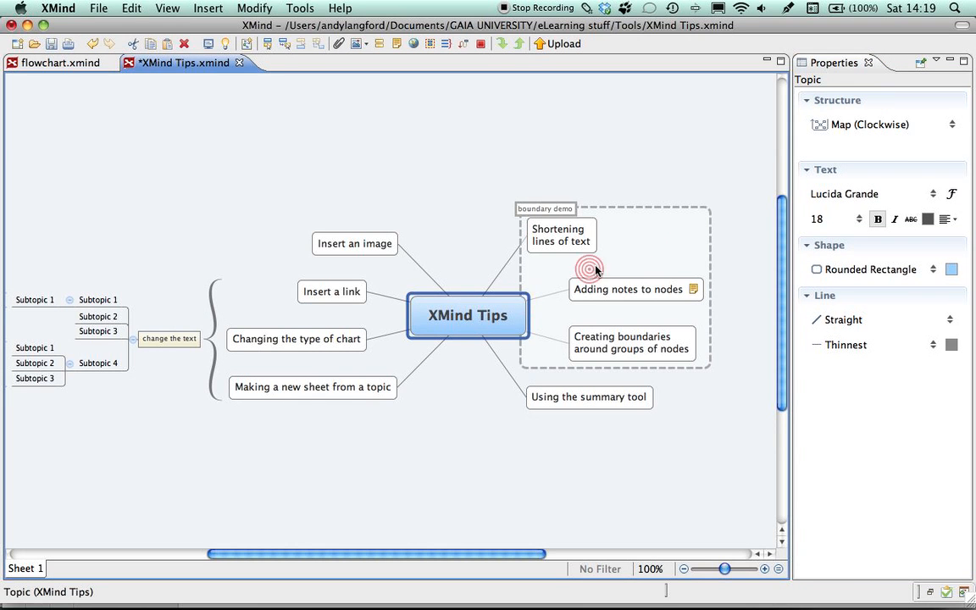
left_click(881, 134)
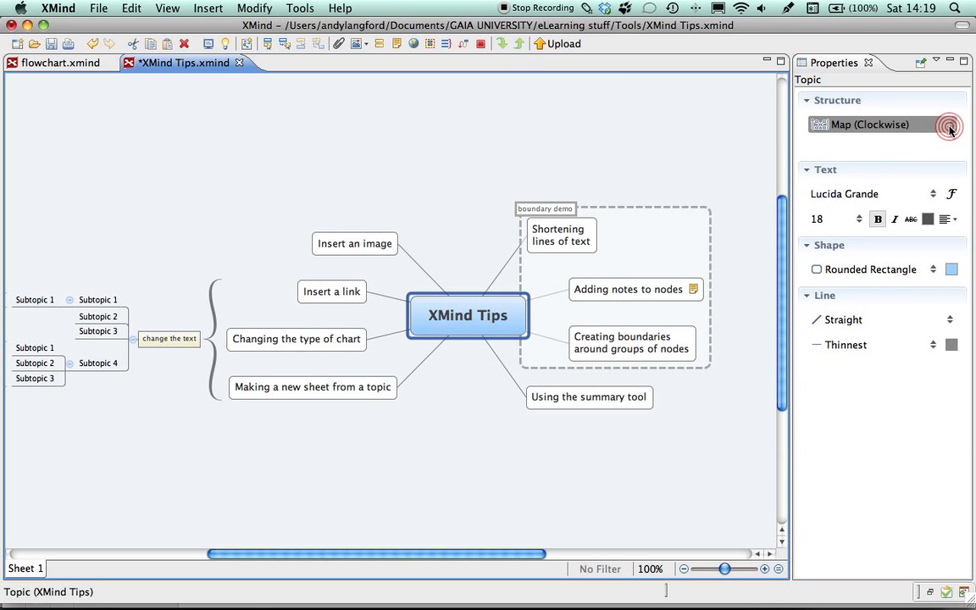
left_click(950, 127)
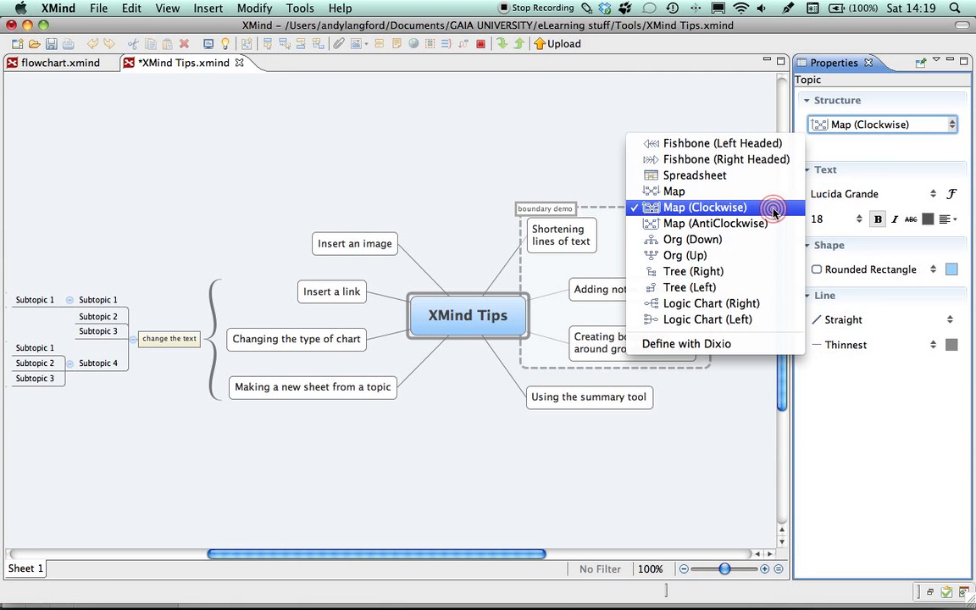
left_click(743, 305)
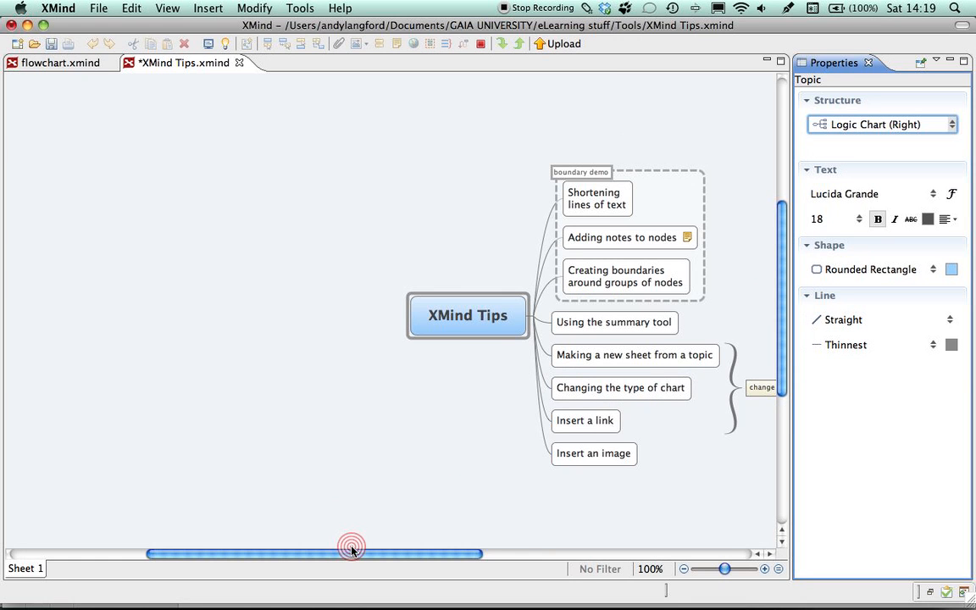
left_click_drag(352, 550, 496, 551)
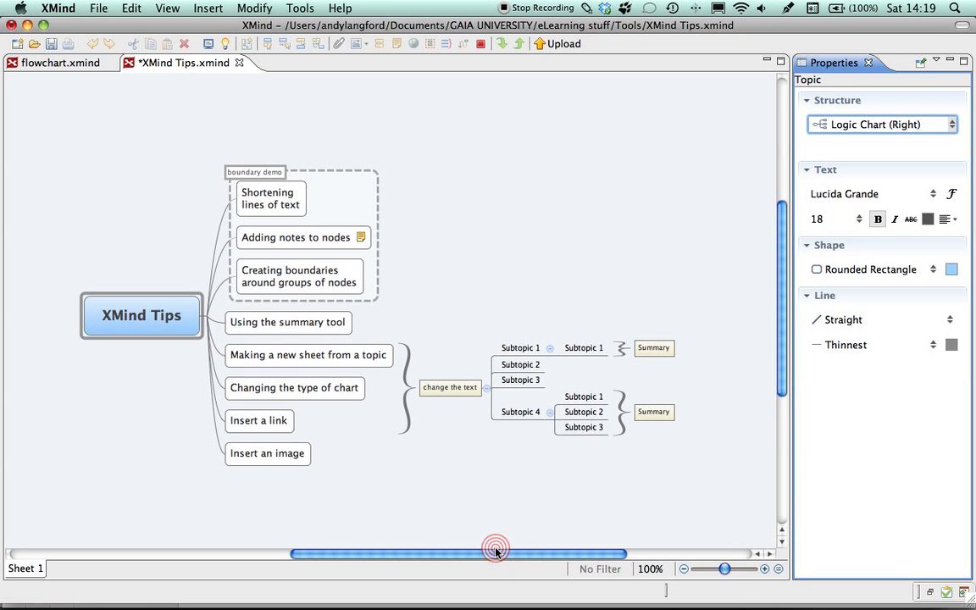
- Change the structure of the central topic "XMind Tips" to Fishbone (Left Headed)
left_click(158, 324)
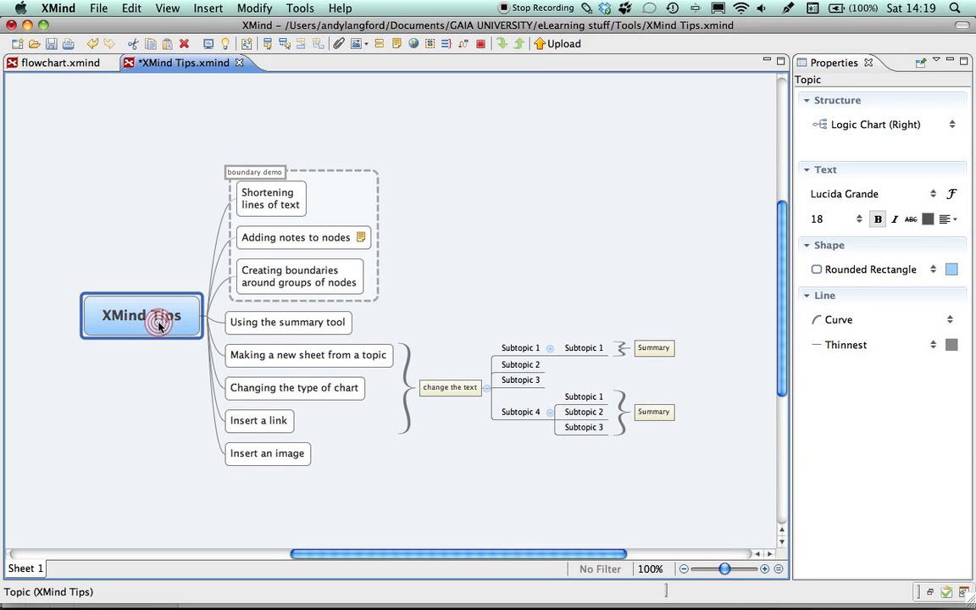
left_click(951, 123)
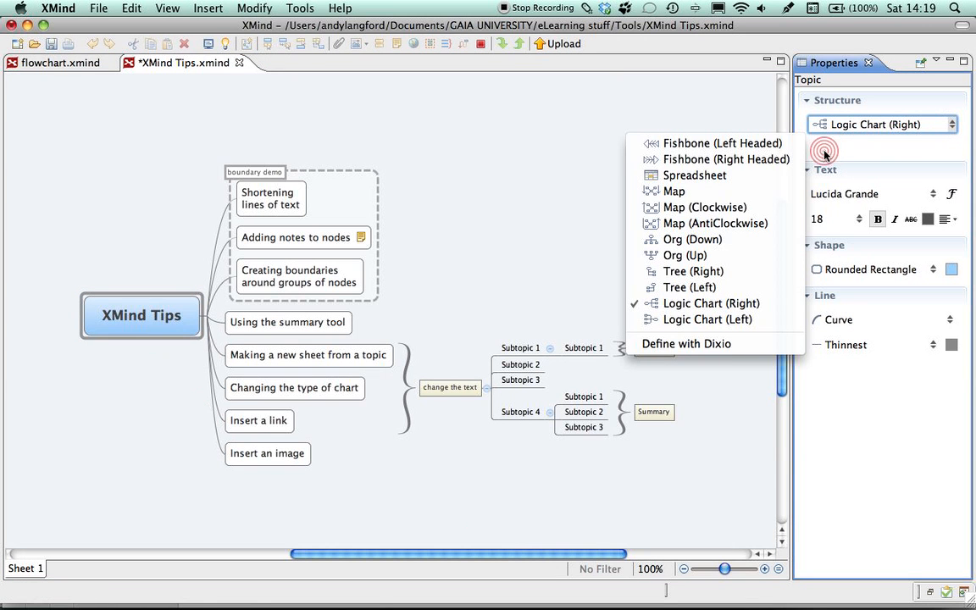
left_click(761, 144)
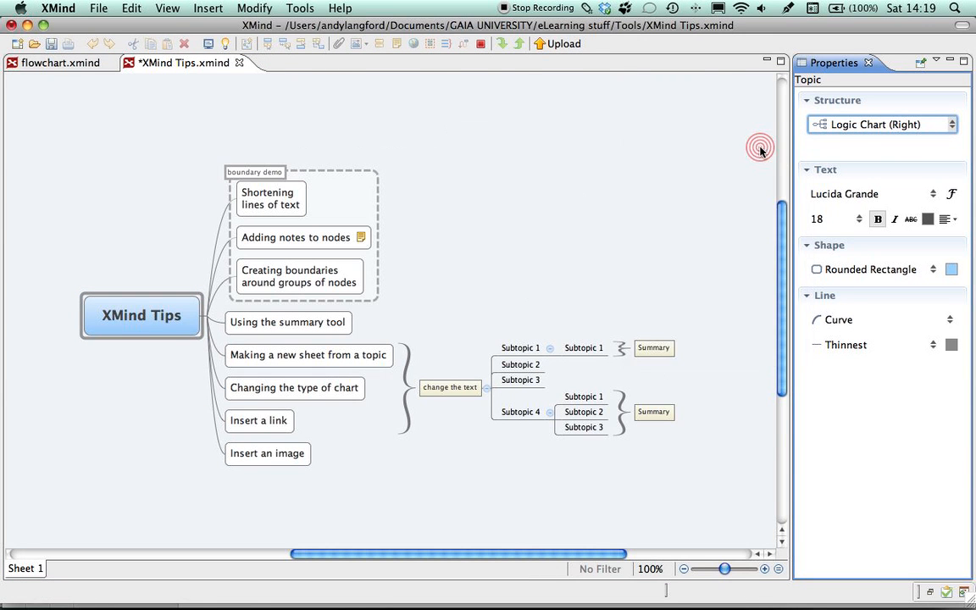
left_click_drag(789, 379, 782, 357)
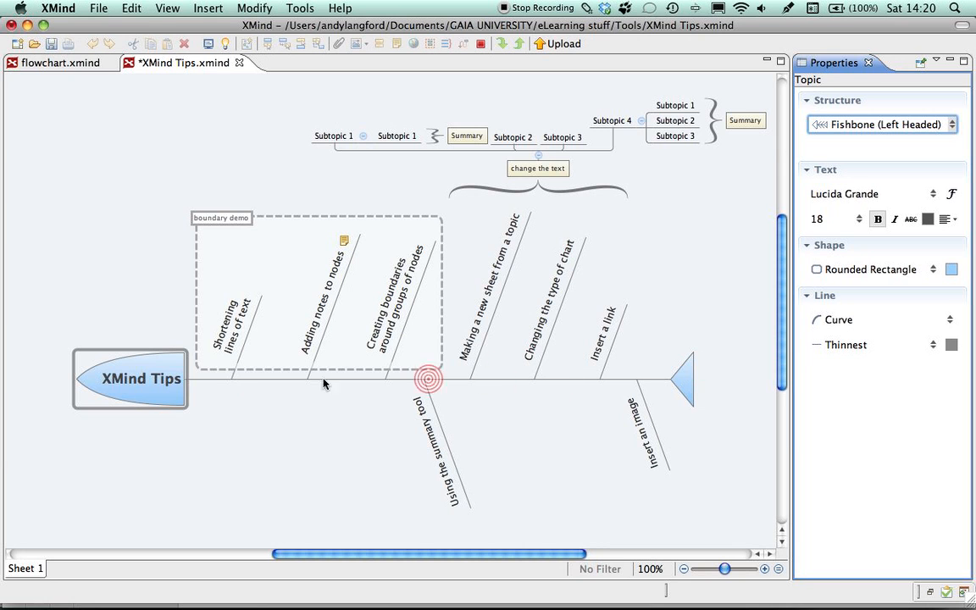
- Change the structure of the central topic "XMind Tips" to Map (Clockwise) and close the topic properties
left_click(153, 382)
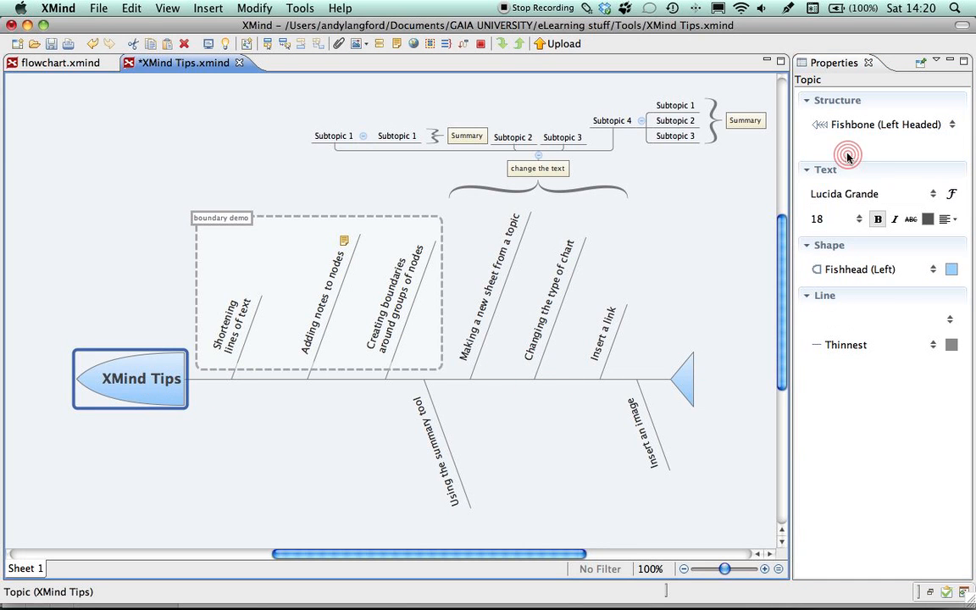
left_click(956, 126)
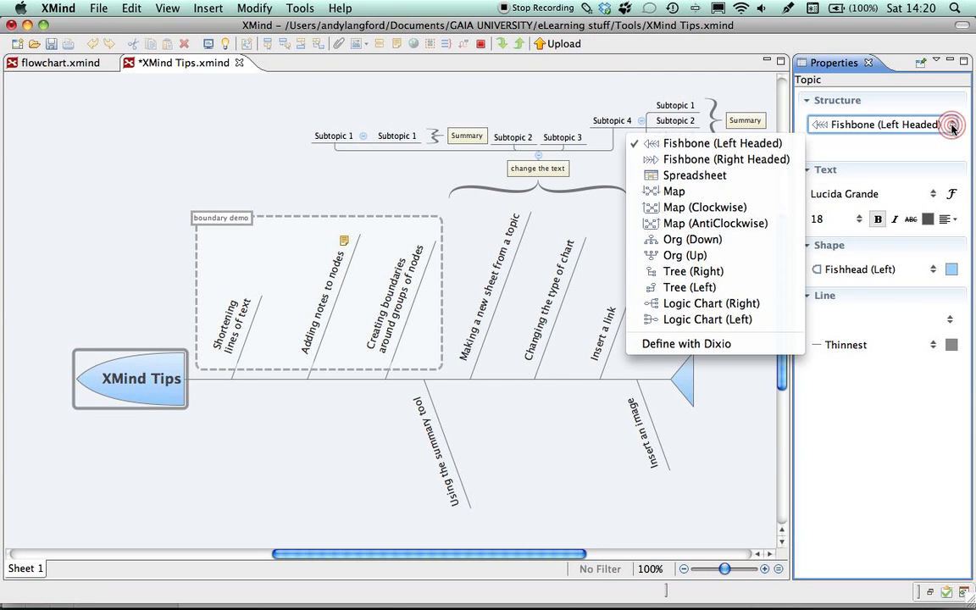
left_click(708, 207)
left_click_drag(547, 557, 445, 549)
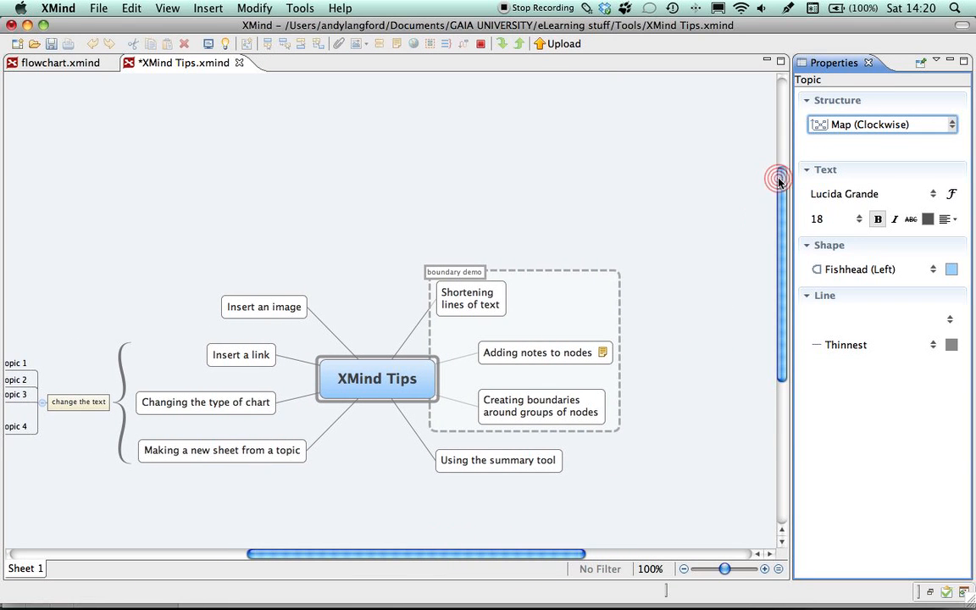
left_click(867, 63)
left_click_drag(614, 551, 536, 556)
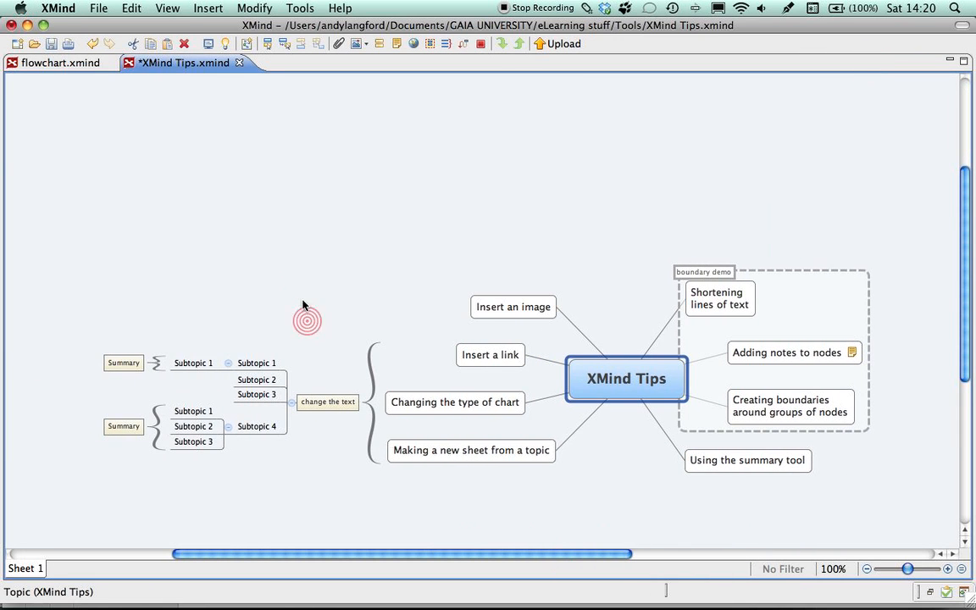
left_click(166, 9)
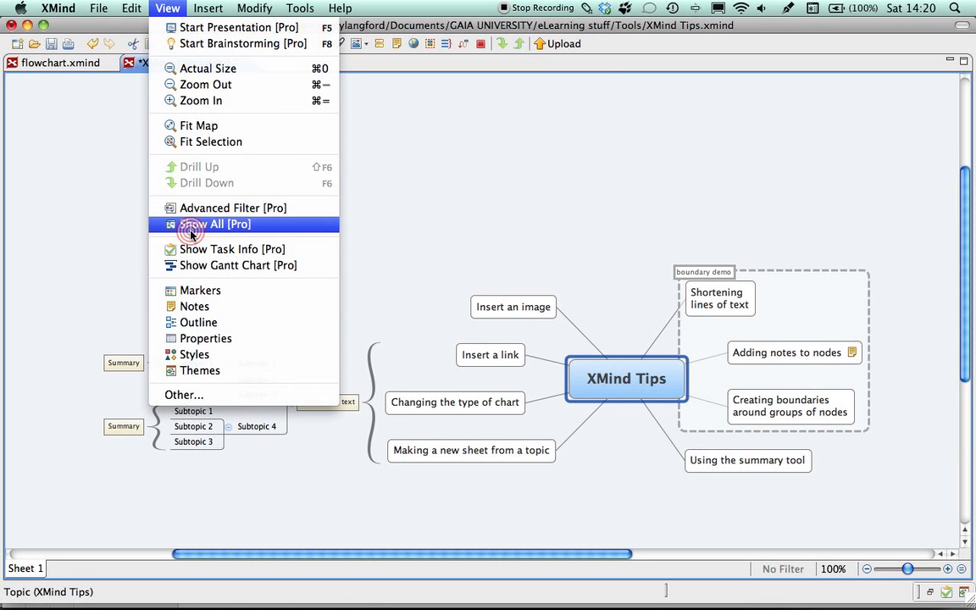
left_click(210, 343)
left_click(627, 222)
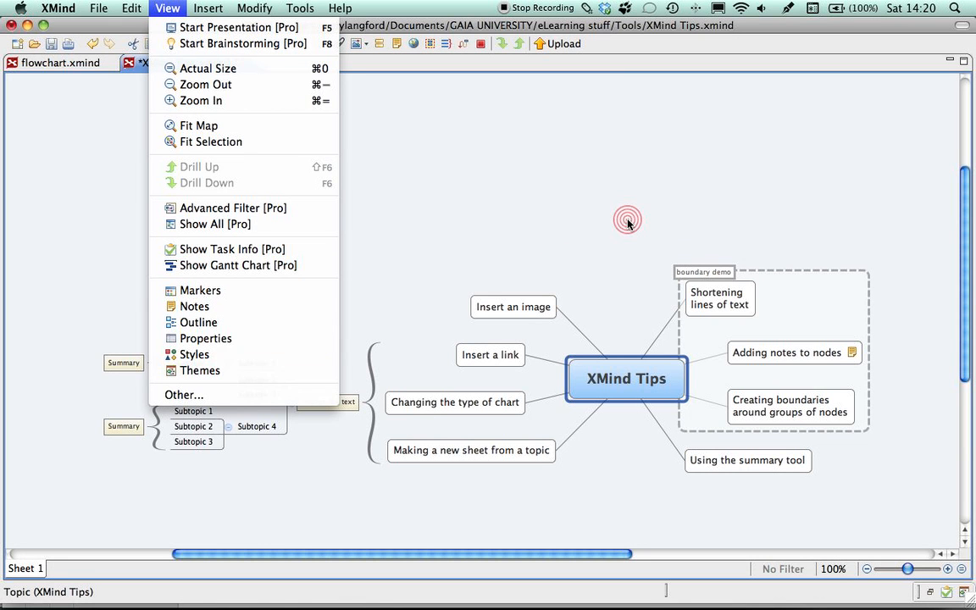
left_click(628, 221)
- Save the XMind Tips map
key("super+s")
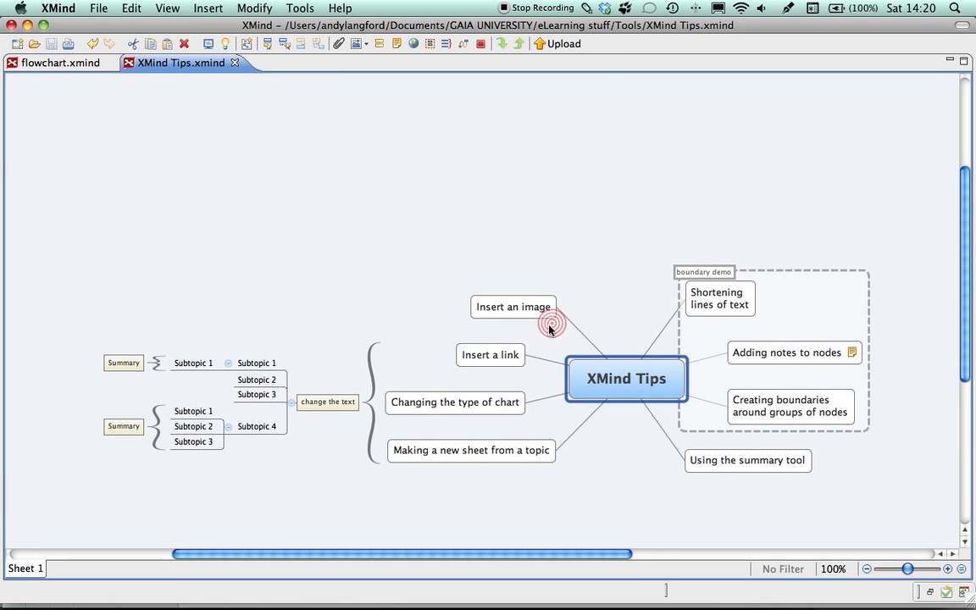
left_click(499, 357)
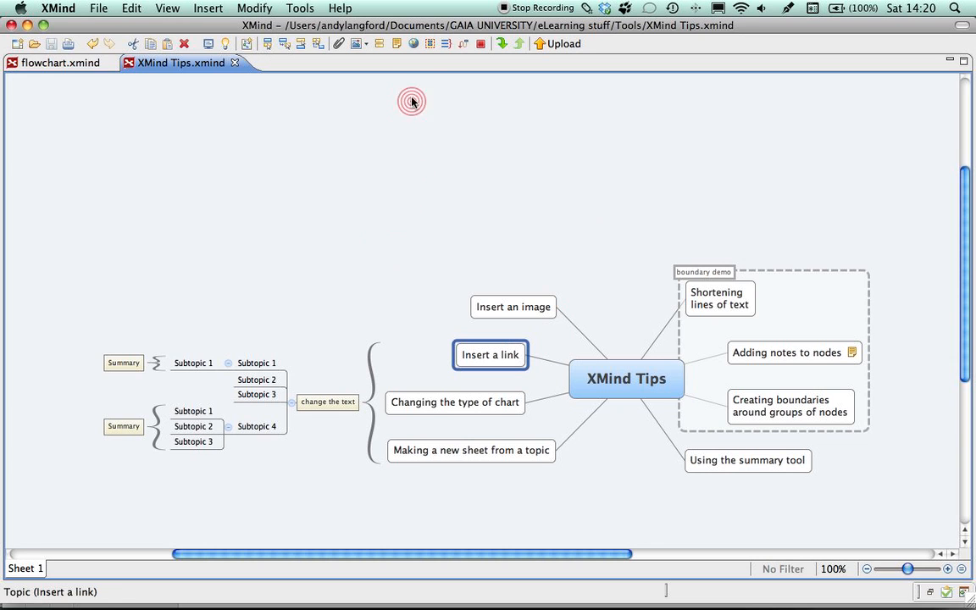
left_click(415, 45)
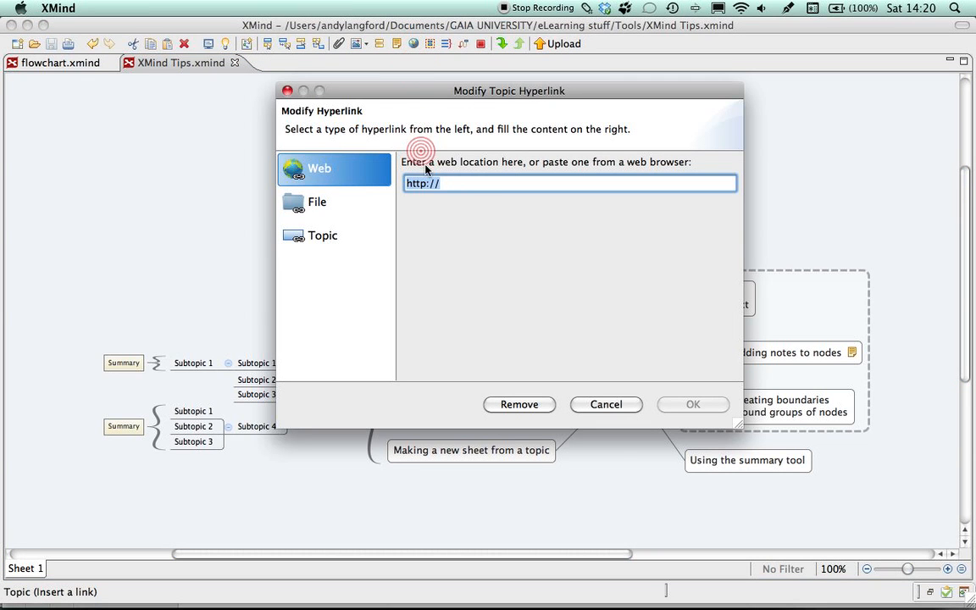
left_click(450, 185)
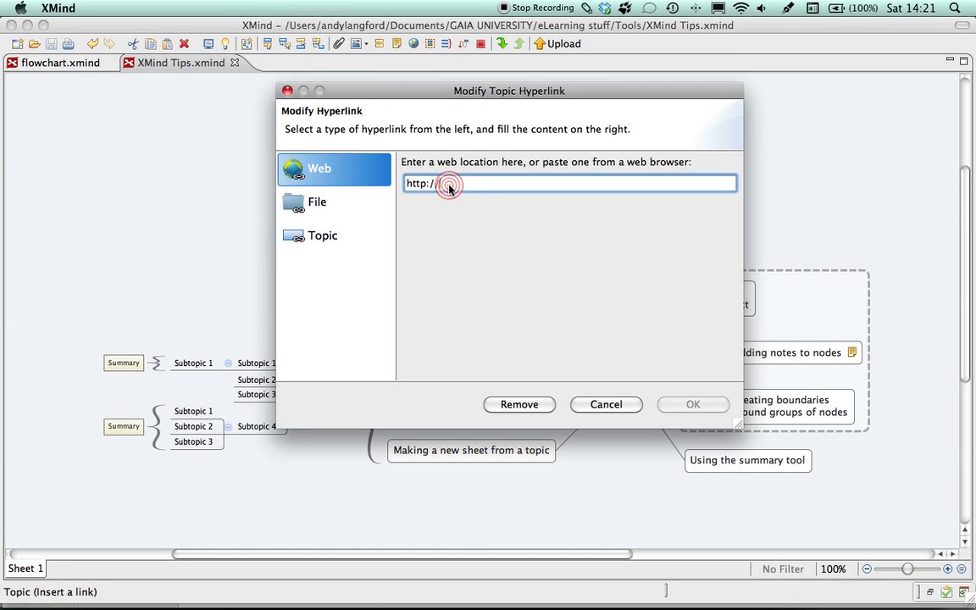
type("portfol")
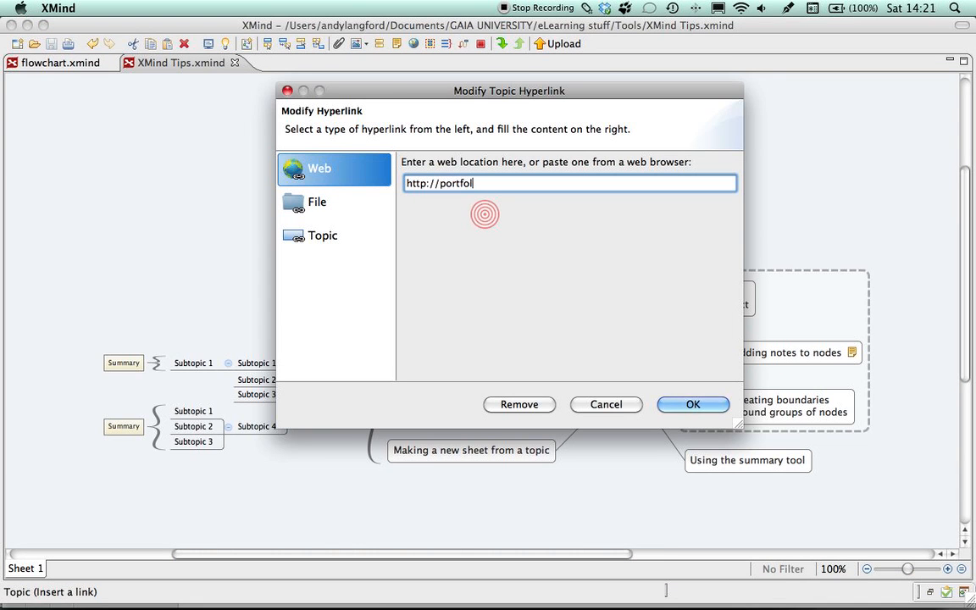
type("ios.gaiauniversity")
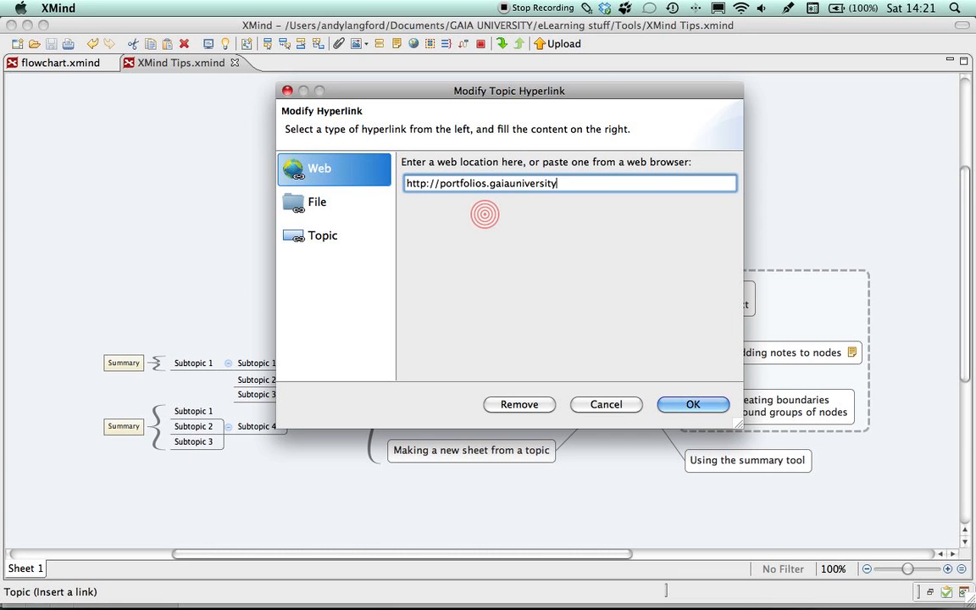
type(".org")
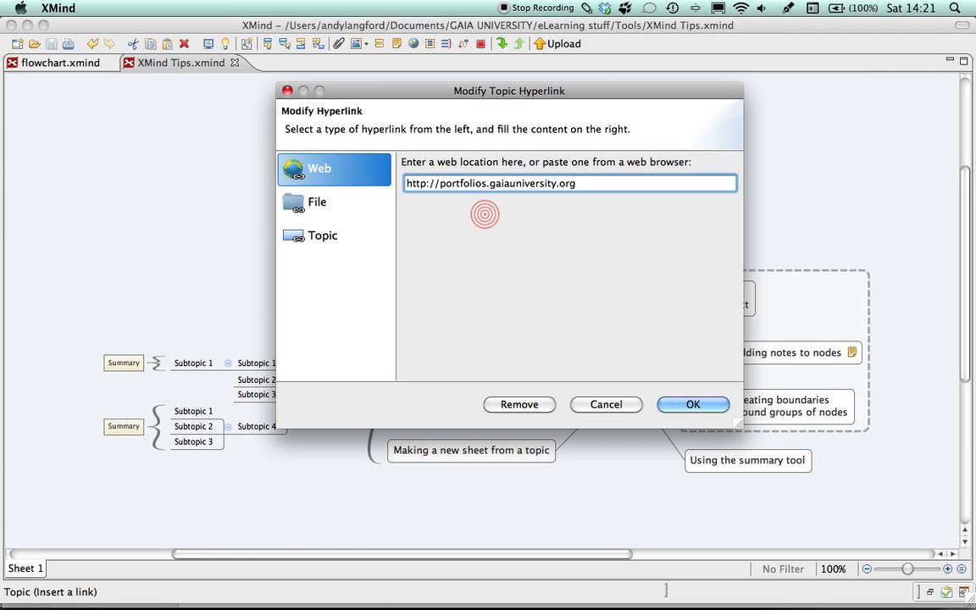
left_click(688, 406)
left_click(527, 368)
left_click(513, 355)
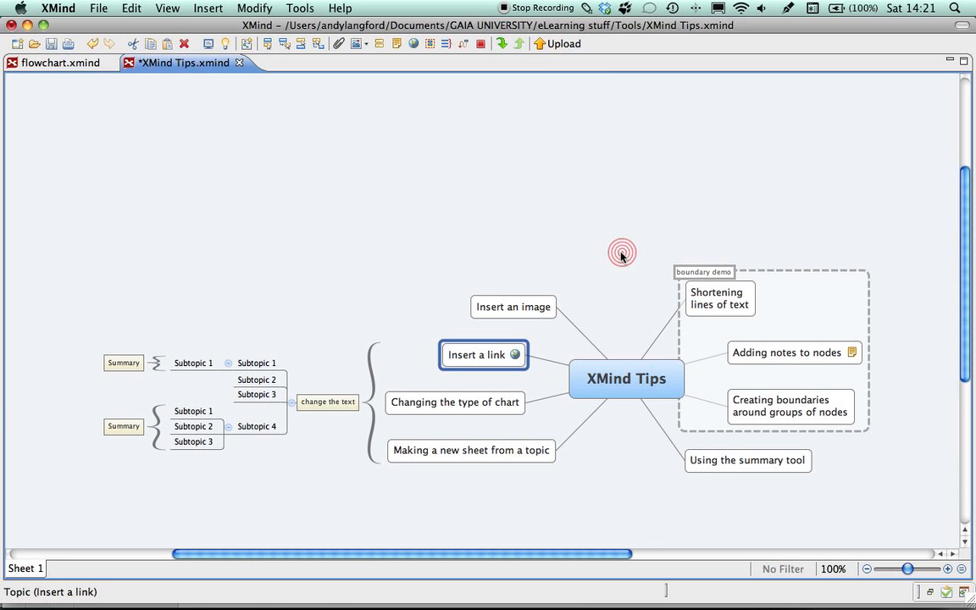
- Insert the image "Screen shot 2012-03-23 at 8.38.34 PM.png" from the Desktop into the topic "Insert an image"
left_click(523, 310)
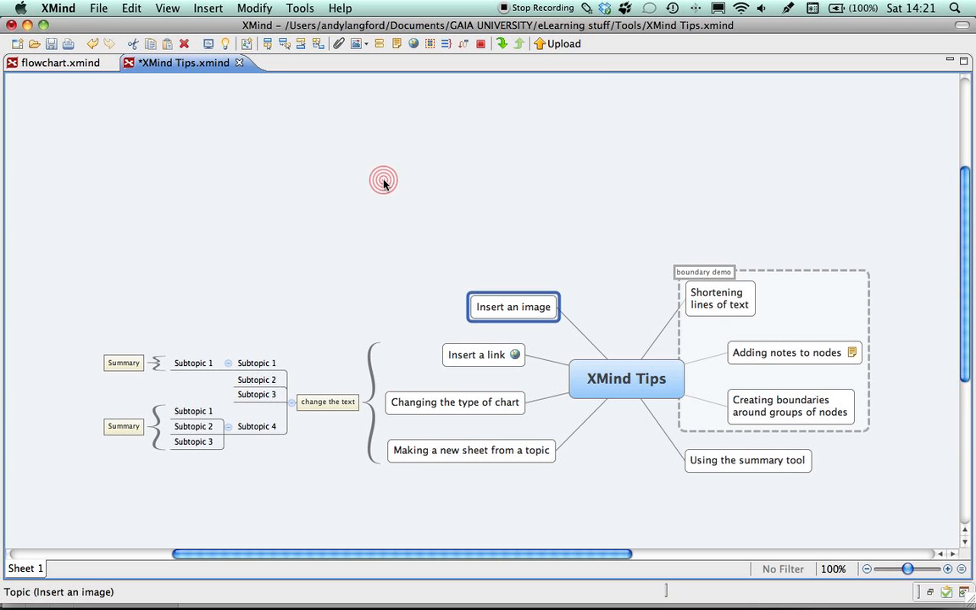
left_click(356, 47)
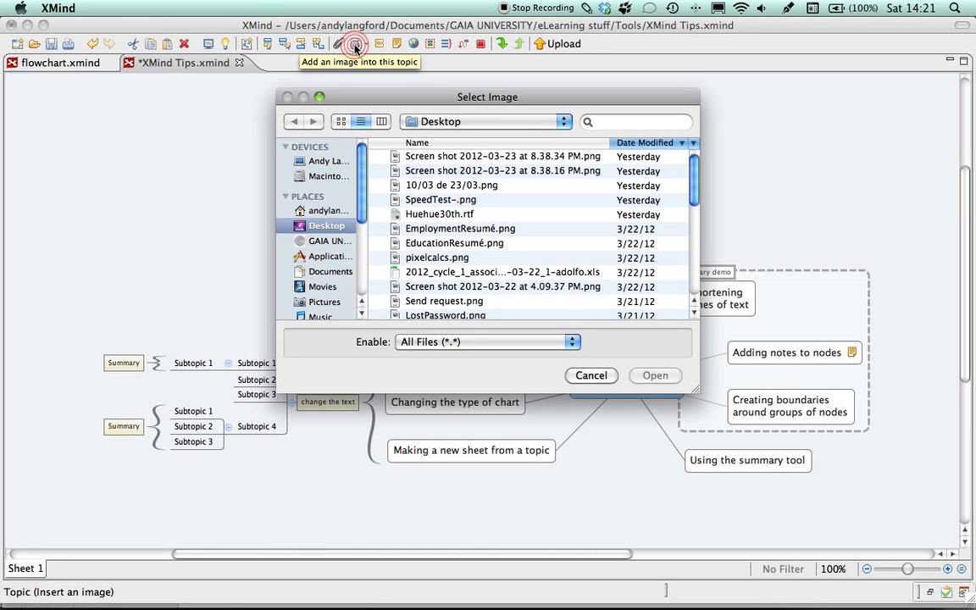
left_click(422, 158)
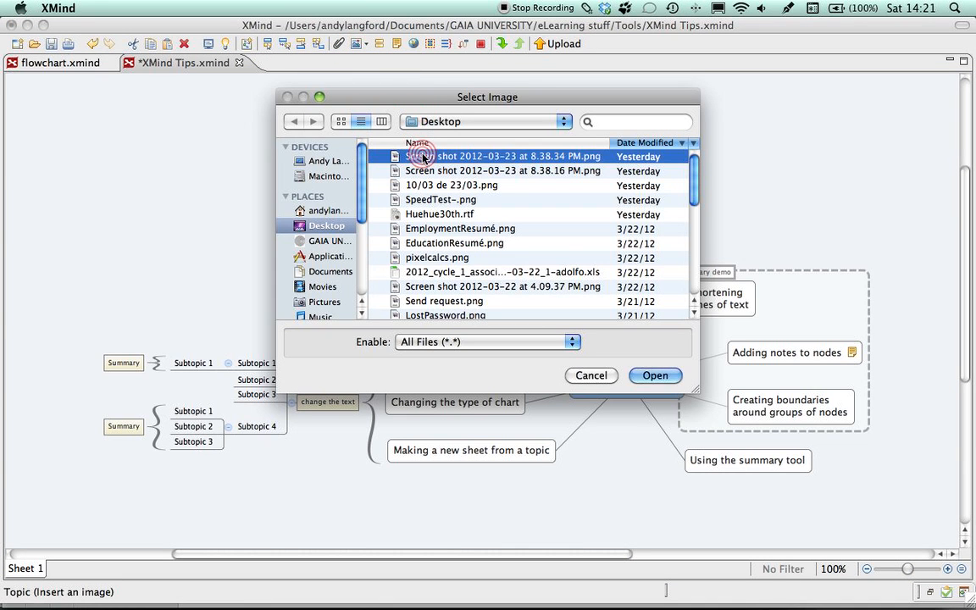
left_click(658, 377)
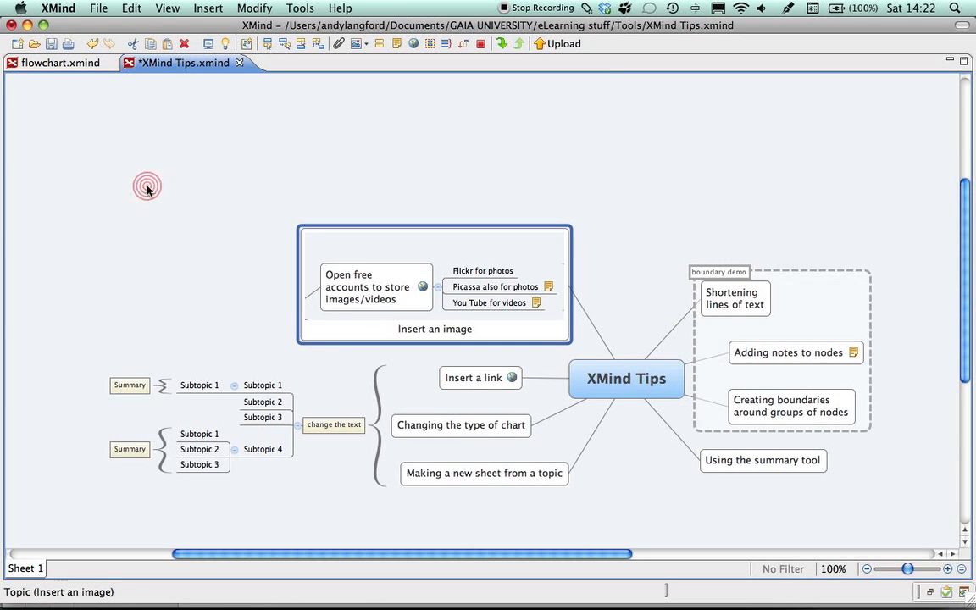
- Look at the table image on Sheet 4 of flowchart.xmind as an example, and return to the XMind Tips map
left_click(66, 64)
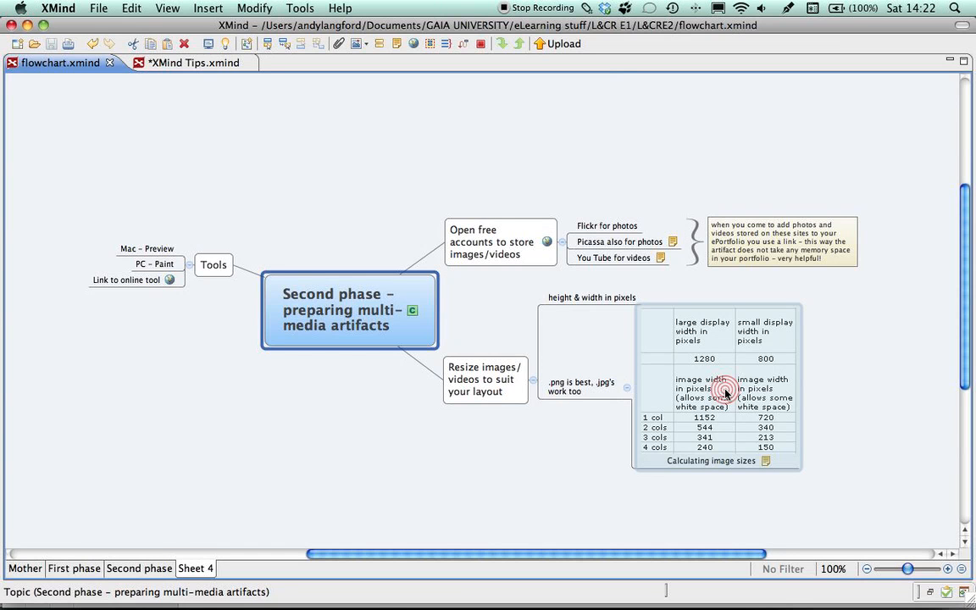
left_click(203, 68)
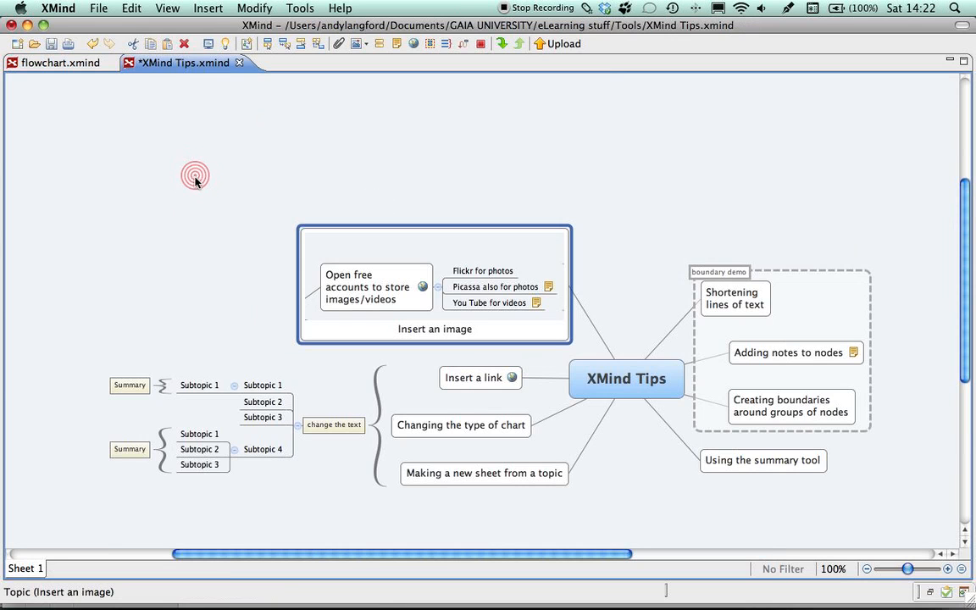
left_click(158, 388)
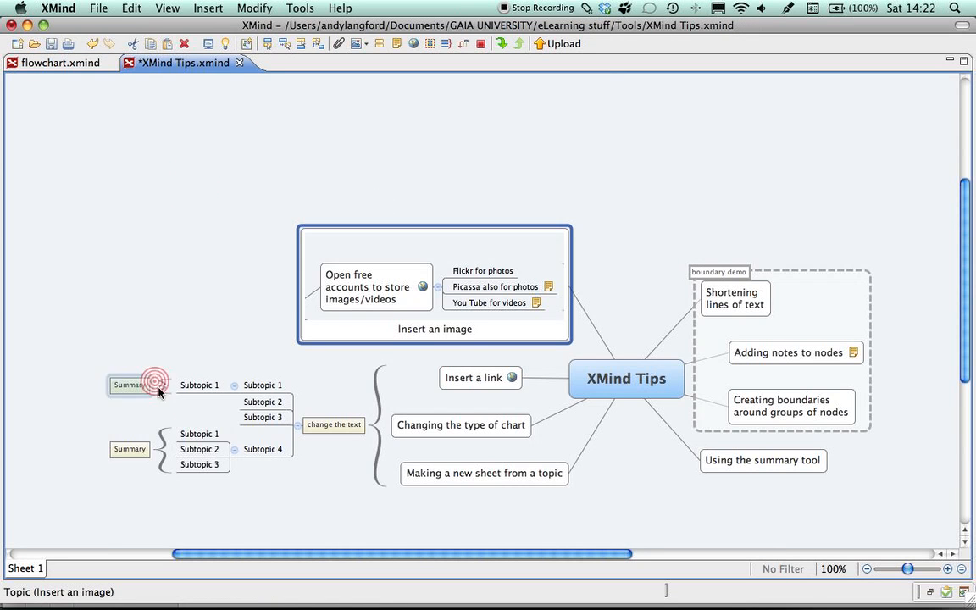
- Create a new sheet from the topic "Making a new sheet from a topic"
left_click(479, 477)
left_click(480, 476)
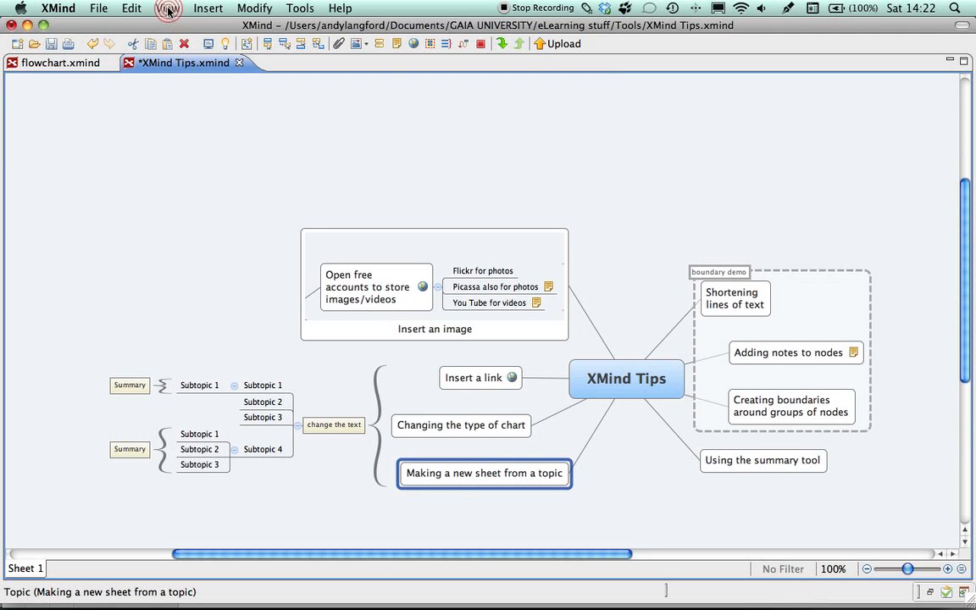
left_click(199, 8)
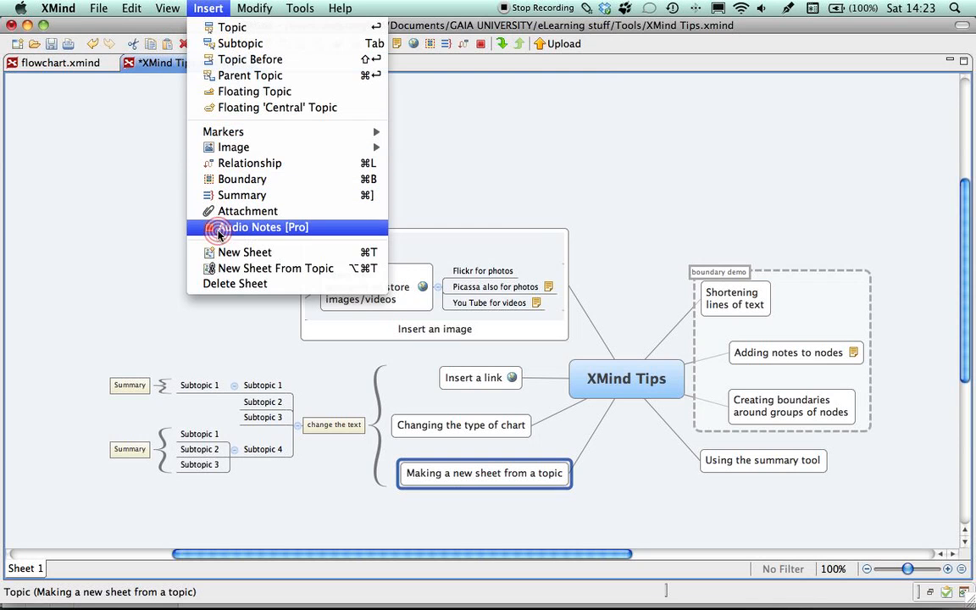
left_click(223, 269)
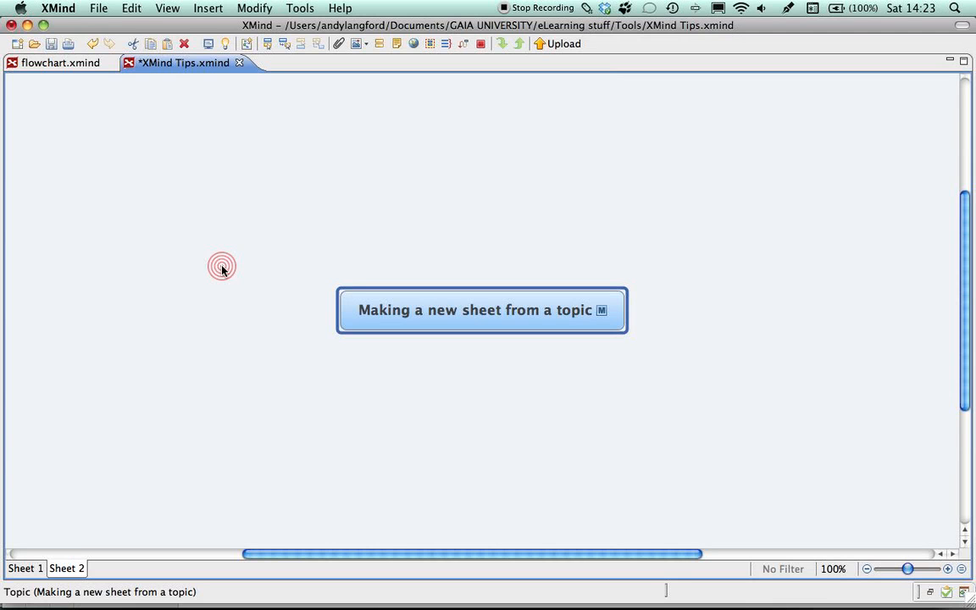
- Examine in flowchart.xmind how the phase topics on the Mother sheet relate to their own sheets, such as First phase
left_click(60, 64)
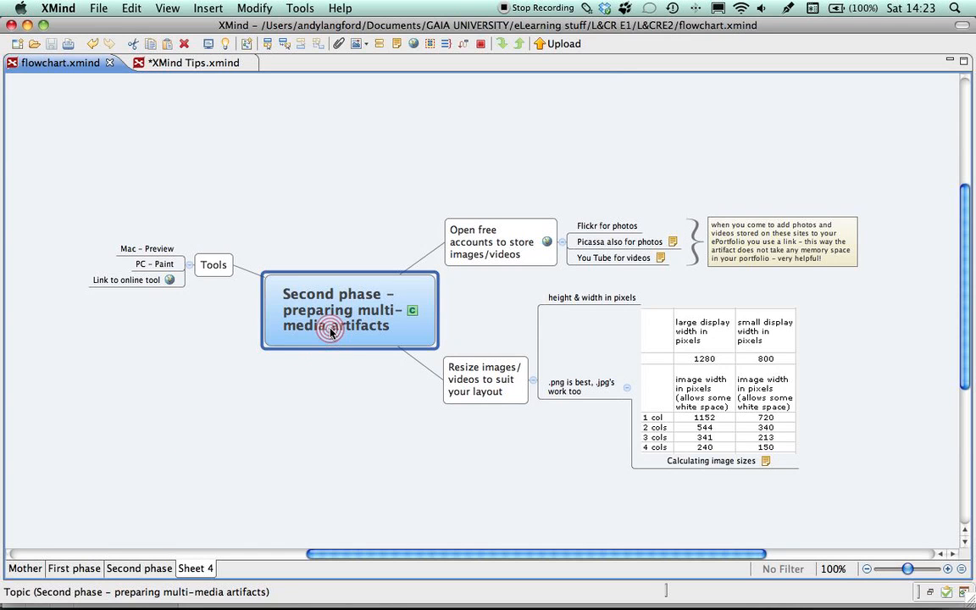
left_click(26, 570)
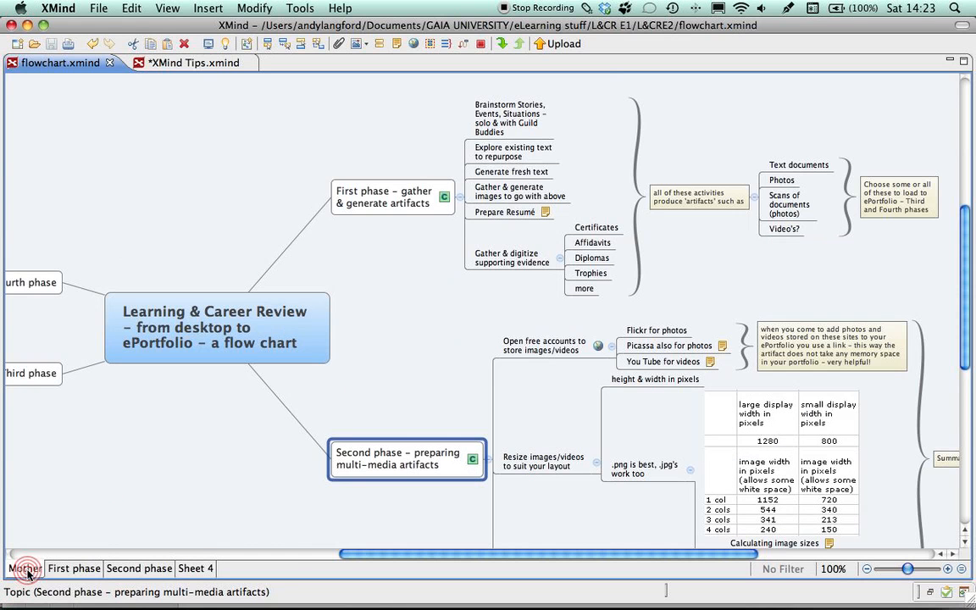
scroll(240, 476, "down", 5)
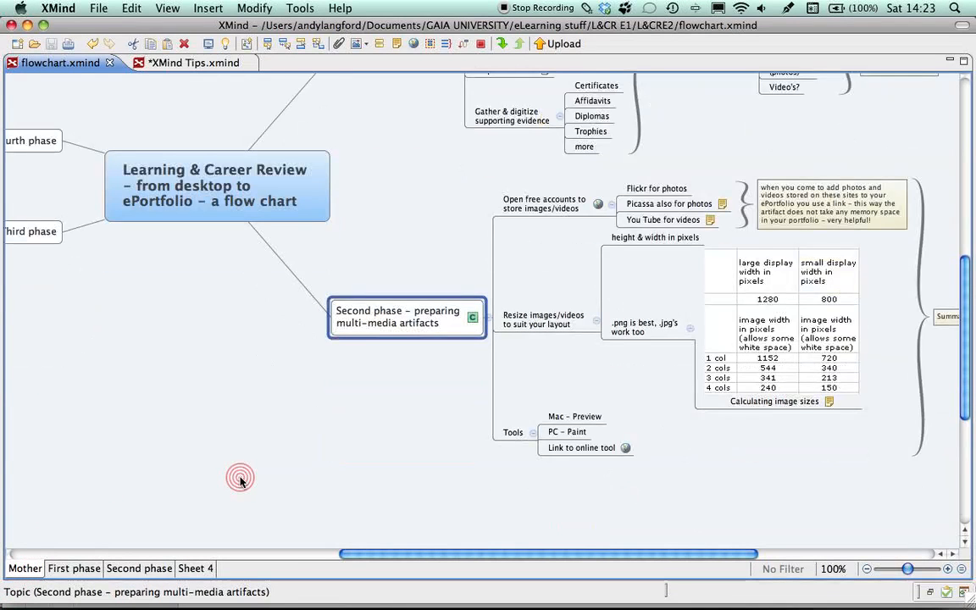
scroll(239, 480, "up", 2)
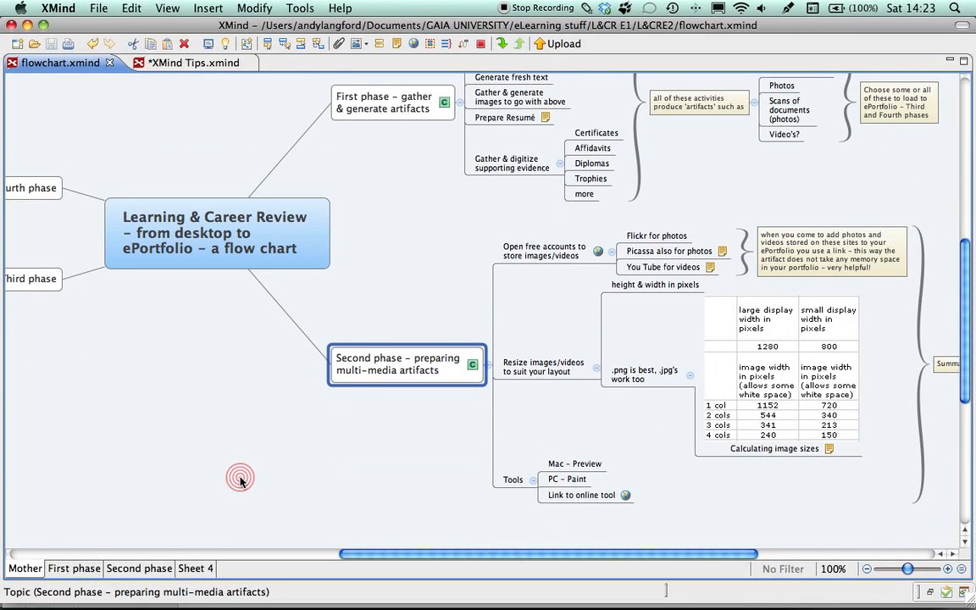
scroll(240, 479, "up", 1)
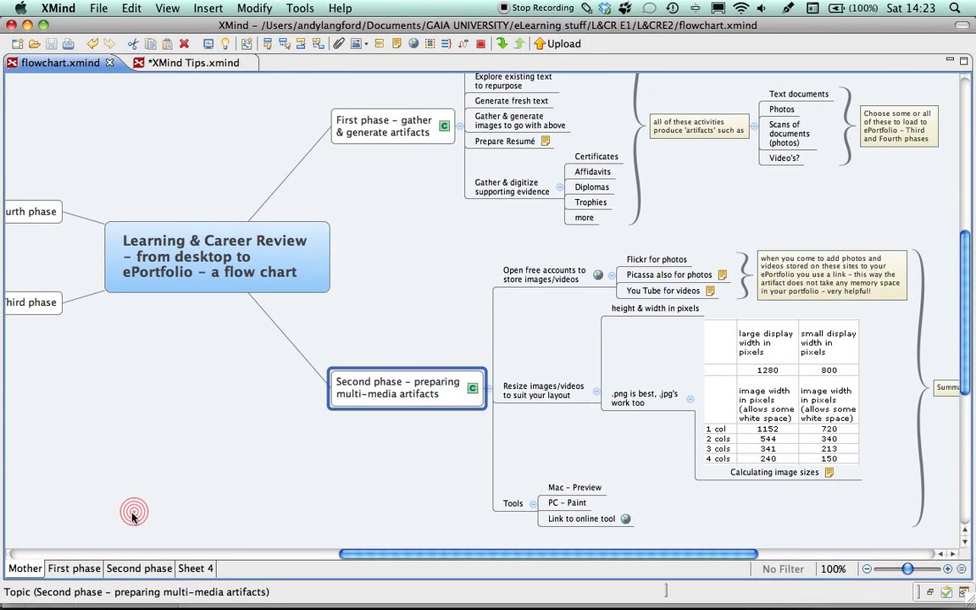
left_click(72, 569)
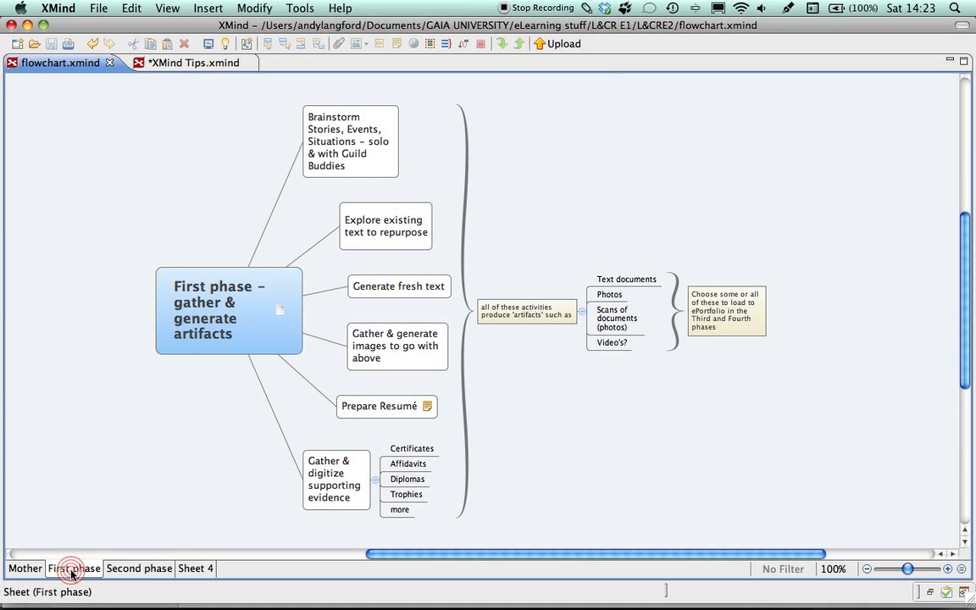
left_click(100, 504)
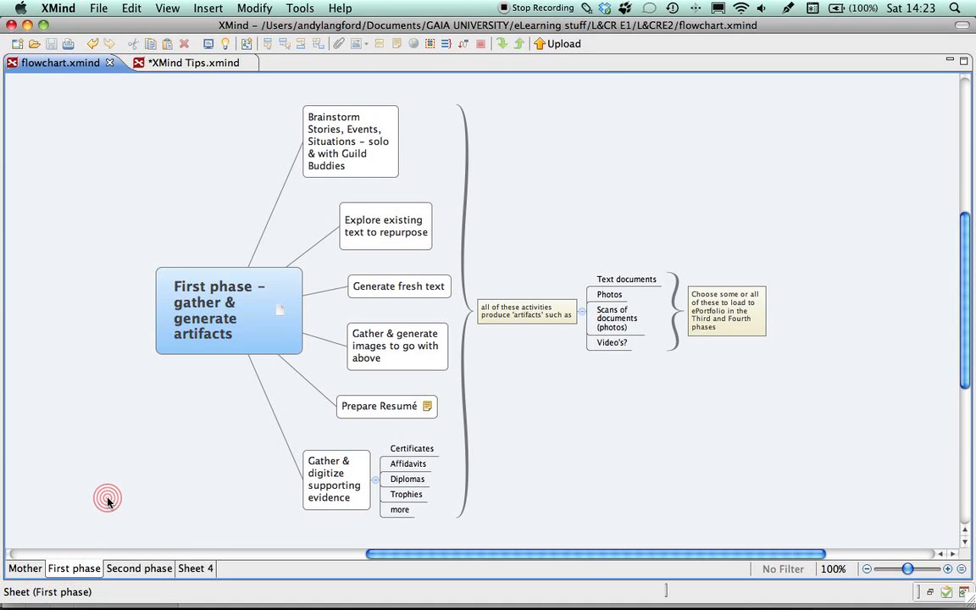